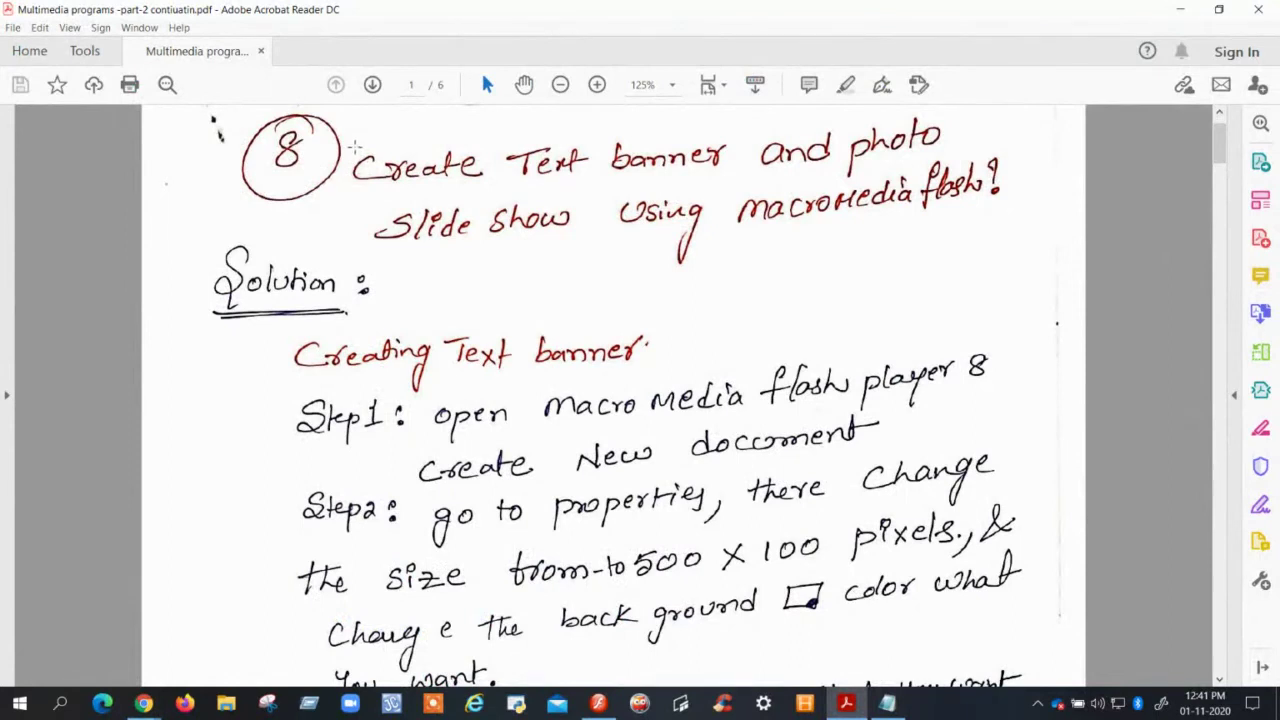
Draw a snapshot box over 'Create Text banner', then over the 'Creating Text banner' heading further down.
{"action": "left_click_drag", "start_coordinate": [349, 133], "coordinate": [742, 184]}
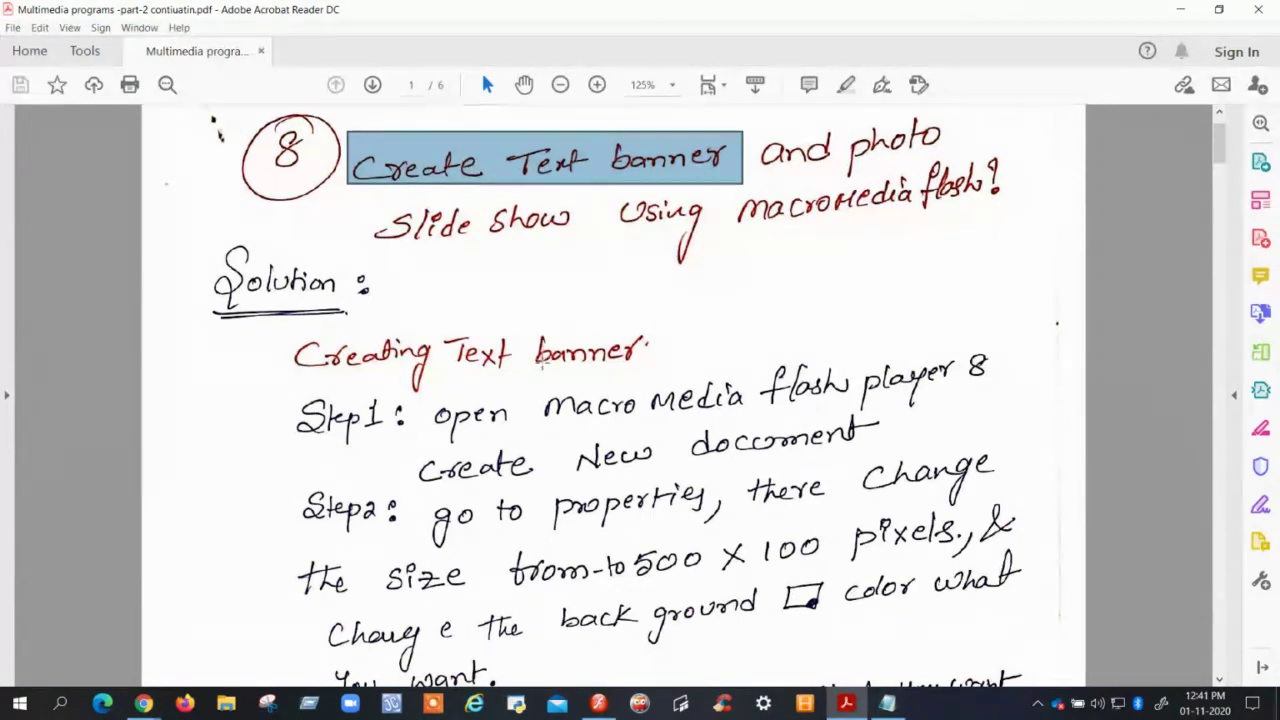
{"action": "scroll", "coordinate": [446, 188], "scroll_direction": "down", "scroll_amount": 1}
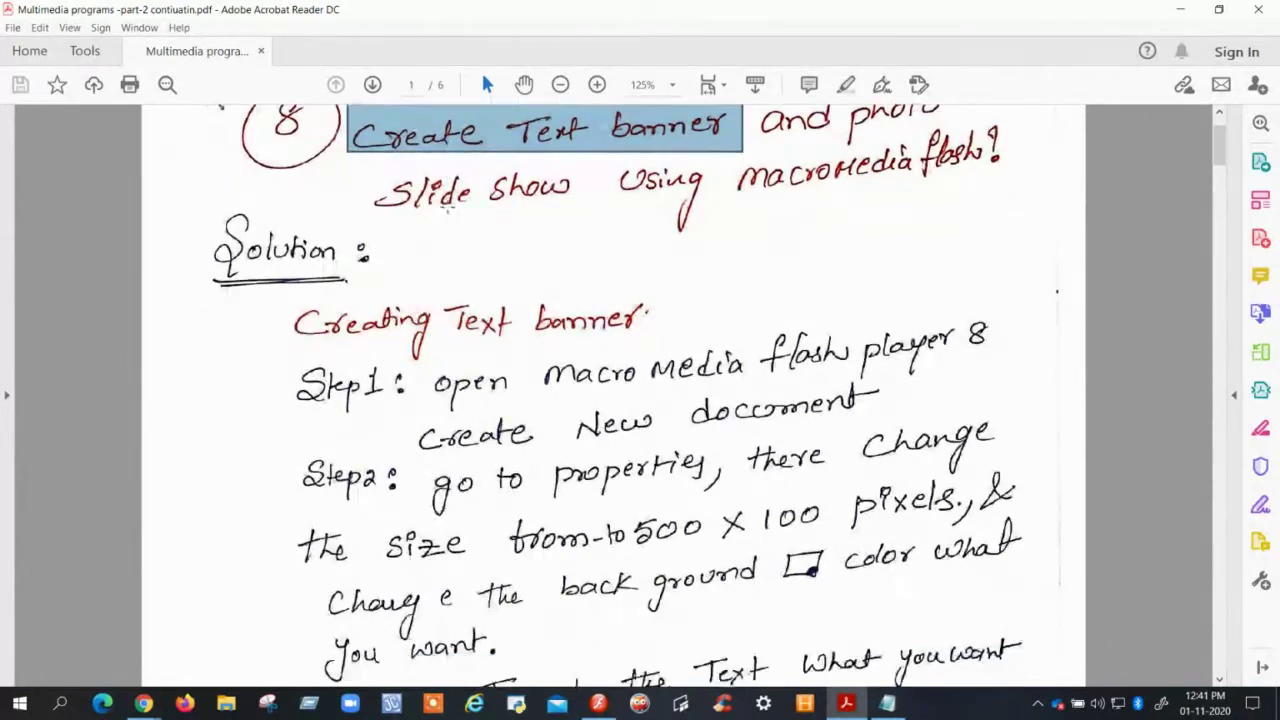
{"action": "left_click_drag", "start_coordinate": [281, 263], "coordinate": [667, 368]}
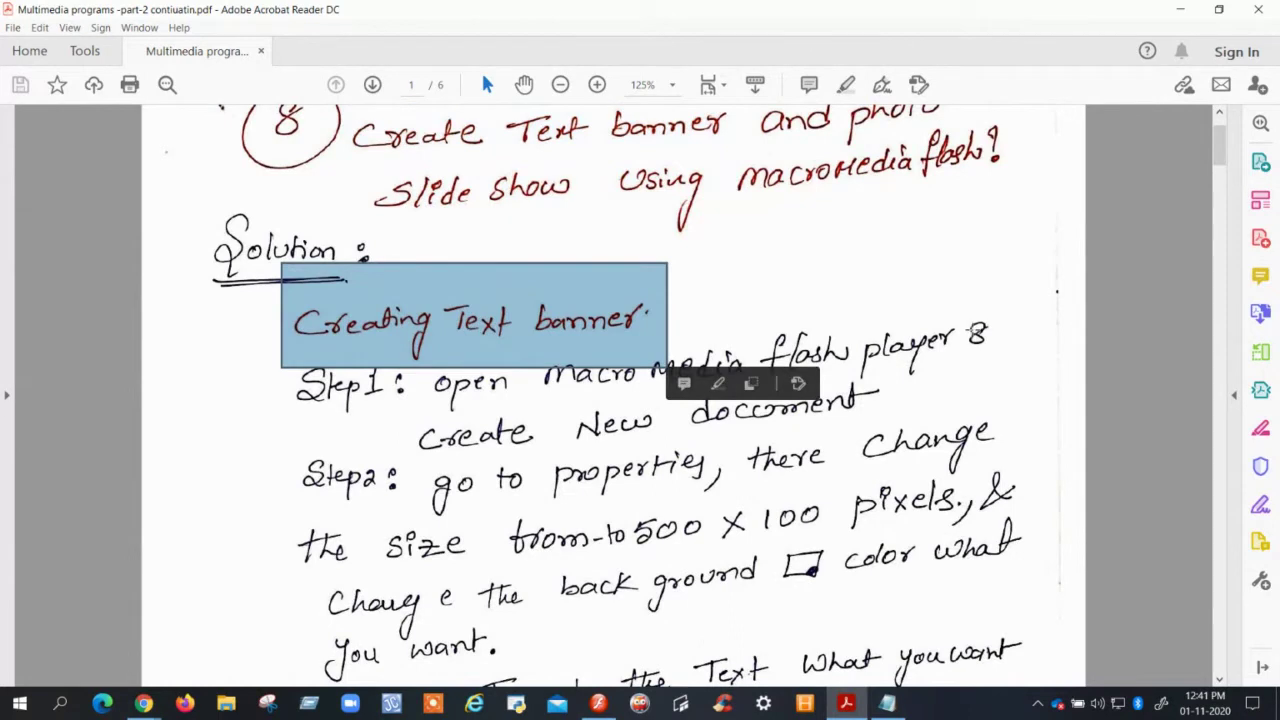
Scroll to Step 2 and box the '500 x 100' size and the Step 2 instruction lines.
{"action": "scroll", "coordinate": [975, 345], "scroll_direction": "down", "scroll_amount": 3}
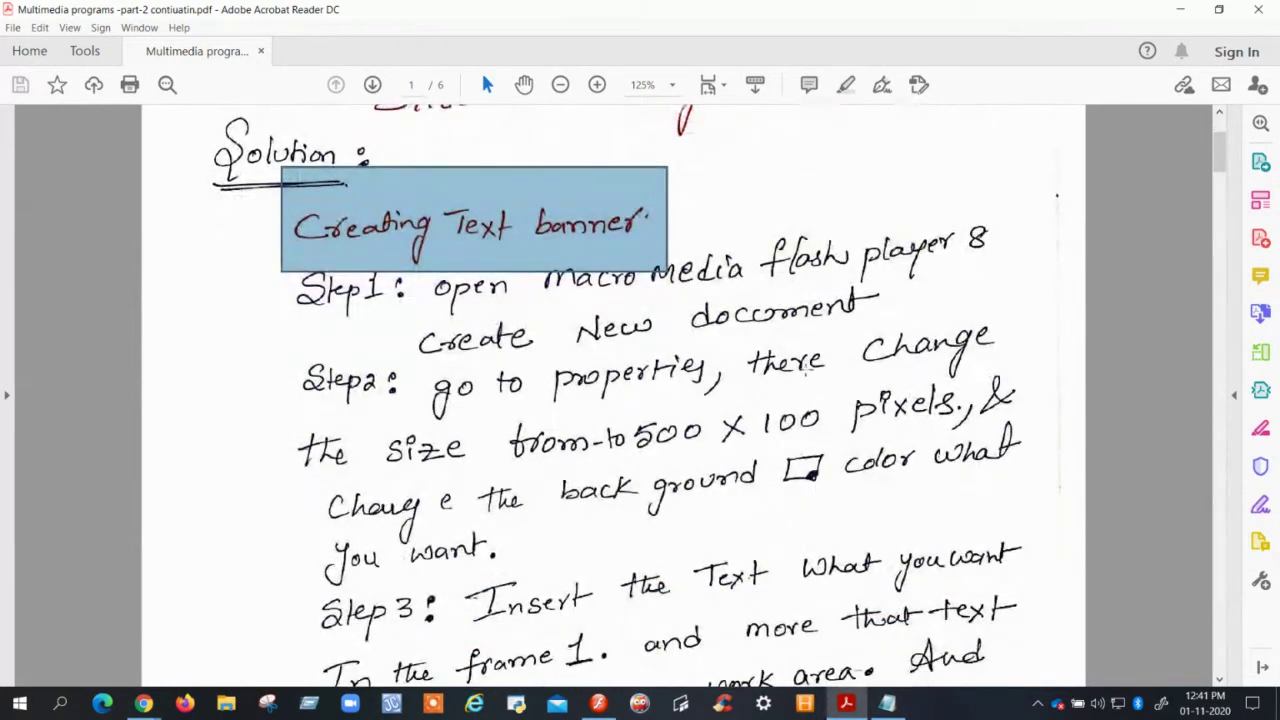
{"action": "scroll", "coordinate": [725, 375], "scroll_direction": "down", "scroll_amount": 1}
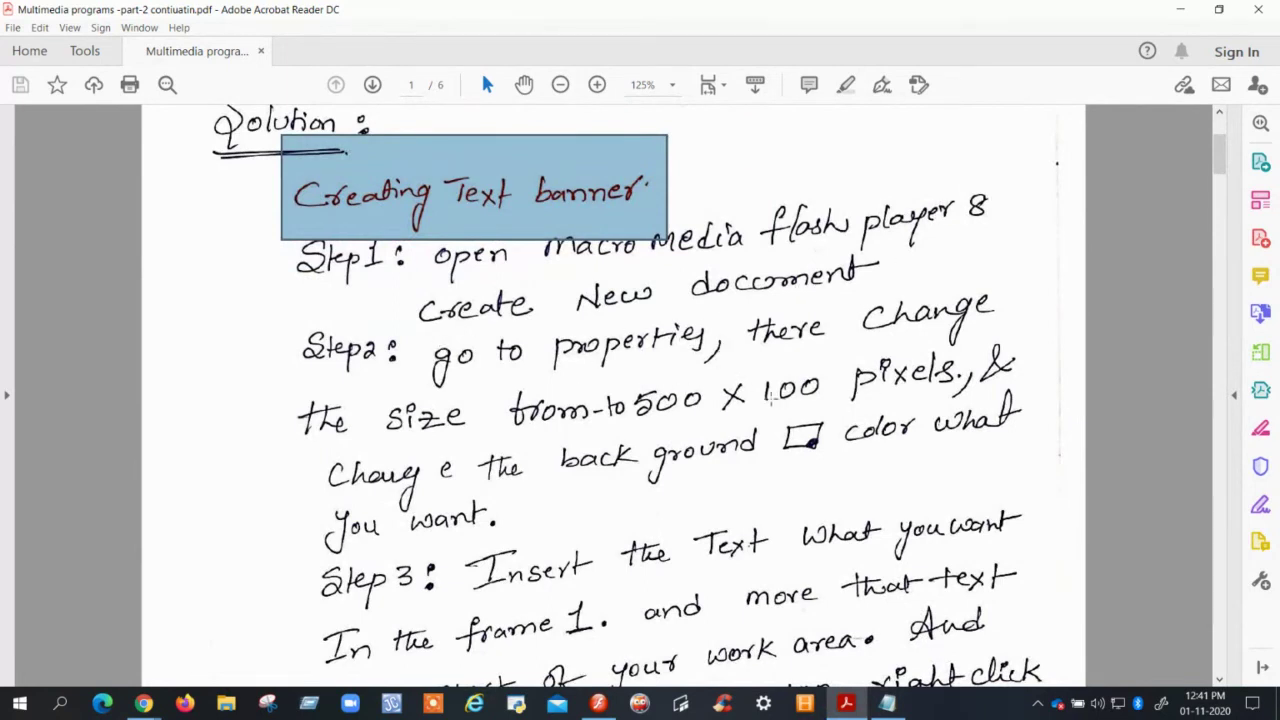
{"action": "scroll", "coordinate": [541, 332], "scroll_direction": "down", "scroll_amount": 1}
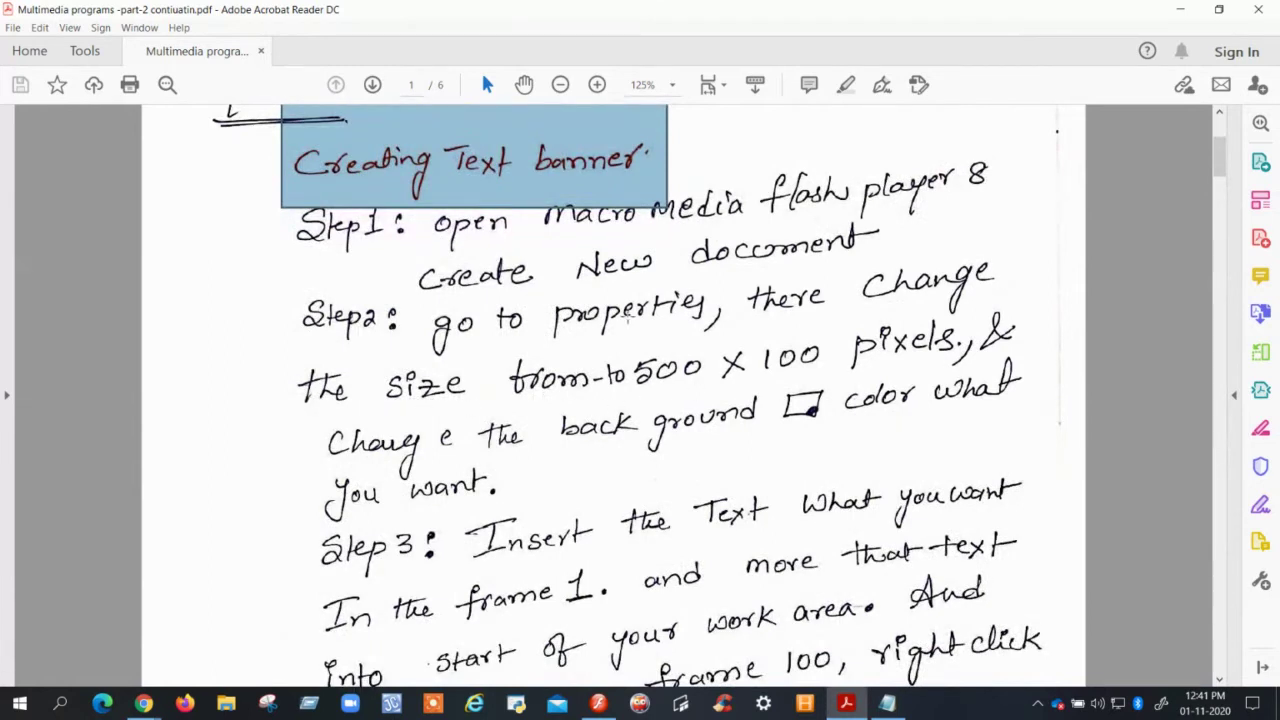
{"action": "left_click_drag", "start_coordinate": [618, 316], "coordinate": [835, 417]}
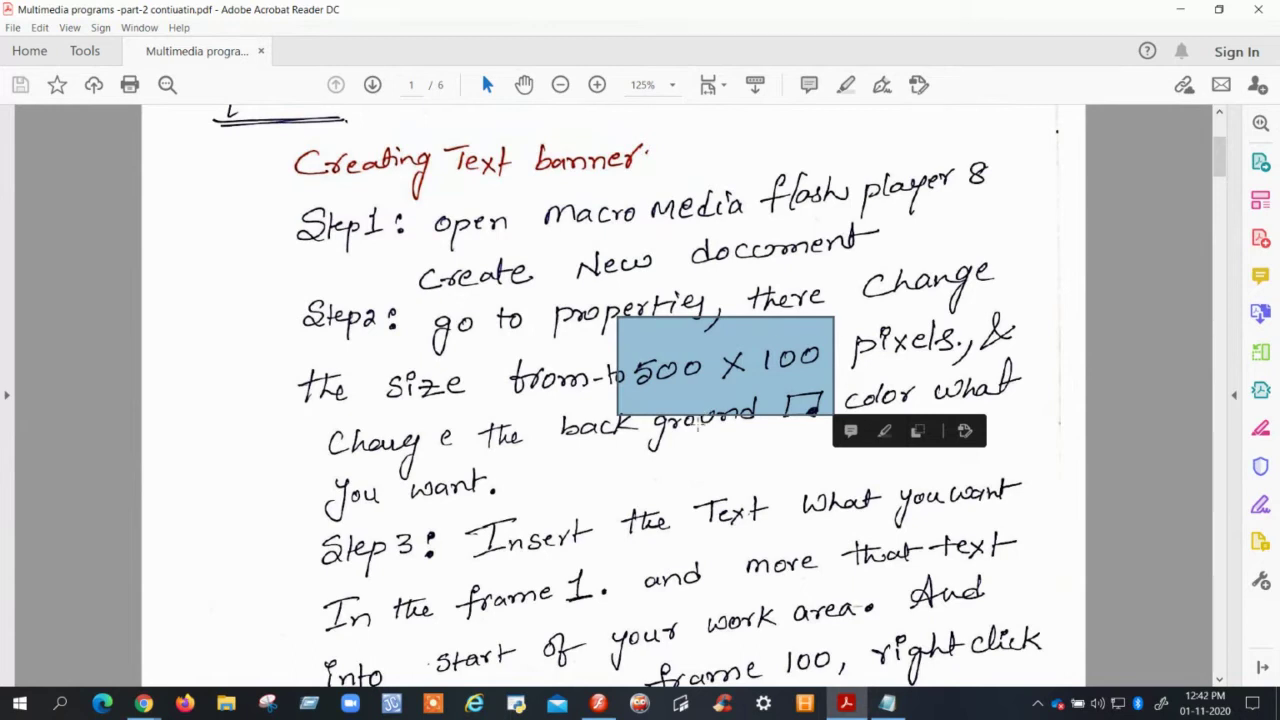
{"action": "left_click_drag", "start_coordinate": [257, 243], "coordinate": [988, 378]}
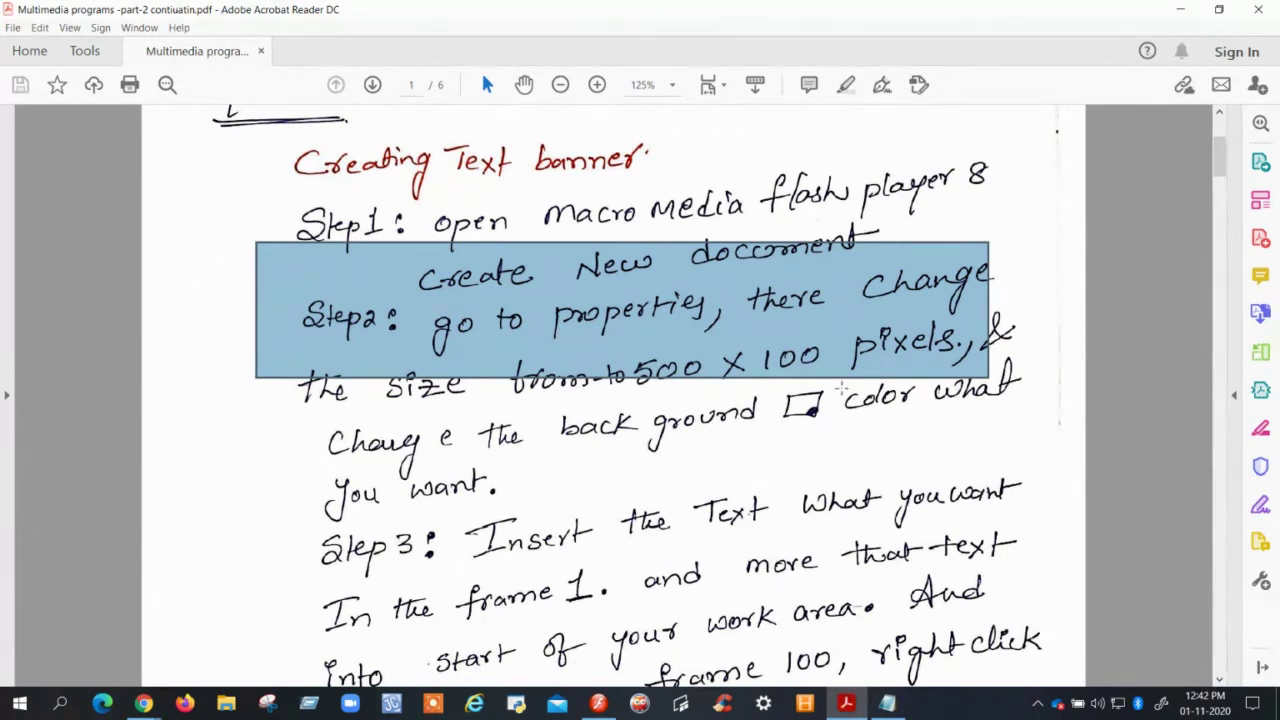
Scroll down through the handwritten notes to Step 4.
{"action": "scroll", "coordinate": [845, 400], "scroll_direction": "down", "scroll_amount": 1}
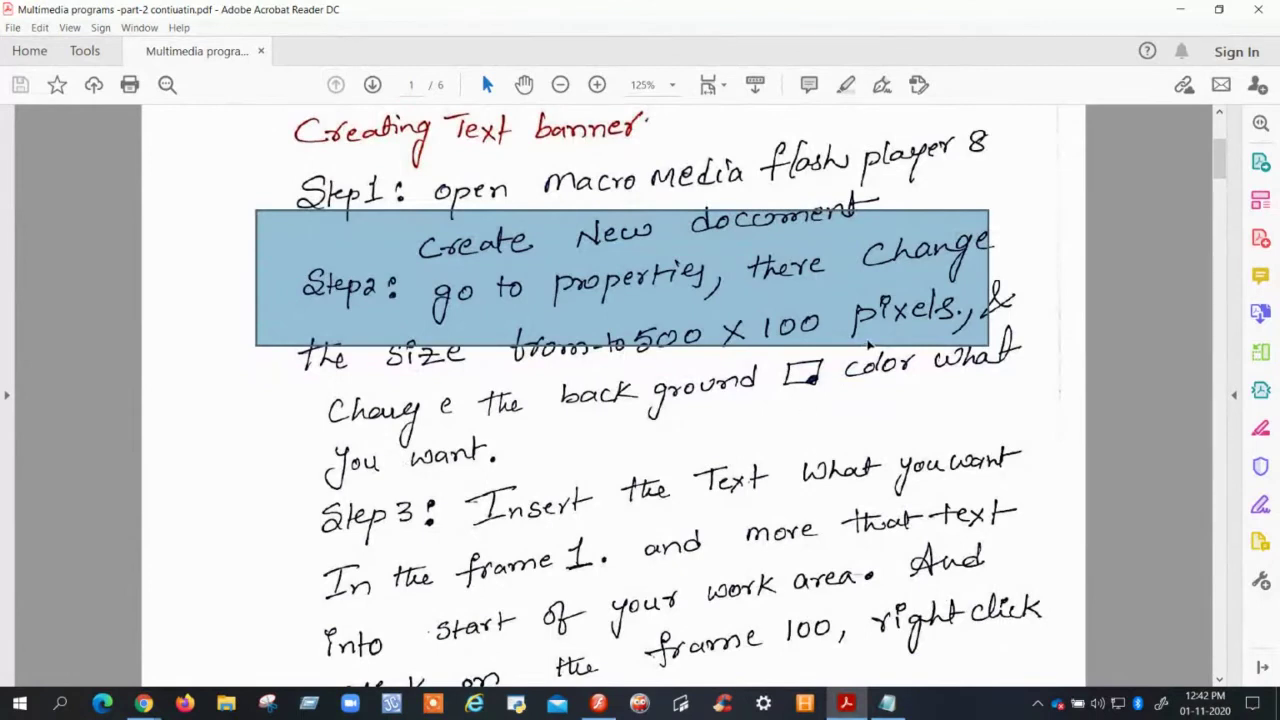
{"action": "scroll", "coordinate": [828, 350], "scroll_direction": "down", "scroll_amount": 1}
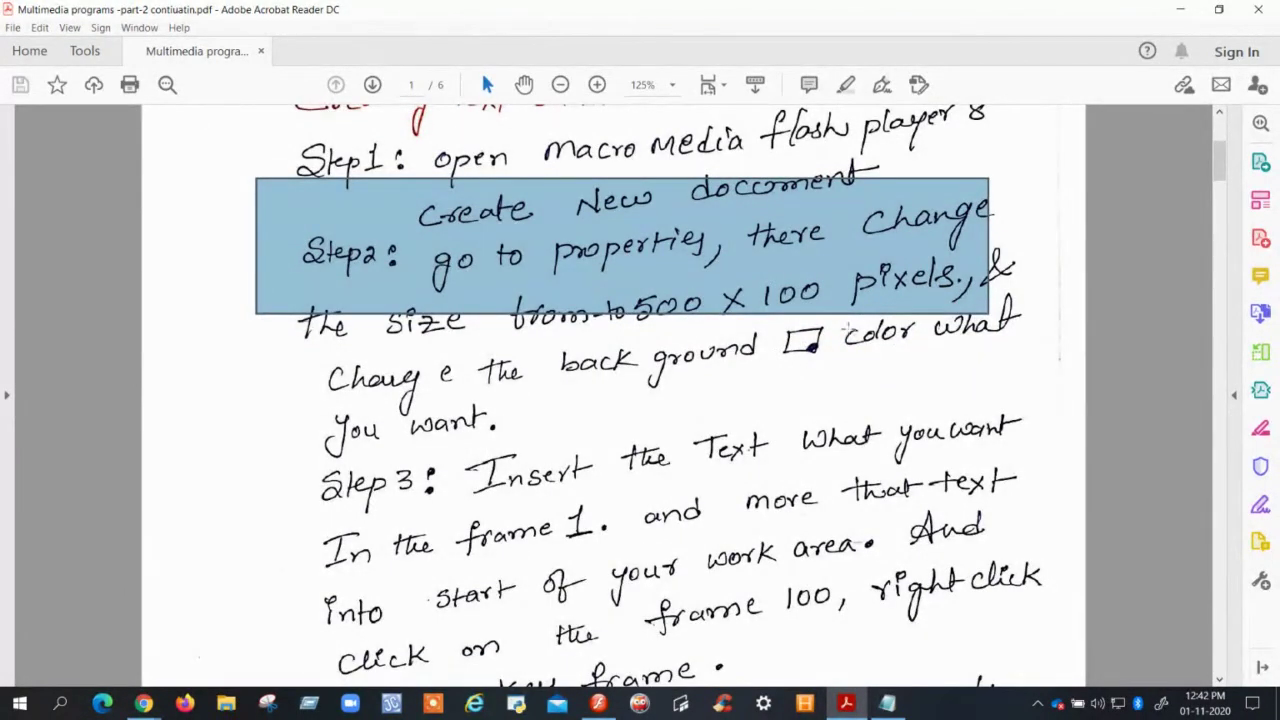
{"action": "scroll", "coordinate": [745, 320], "scroll_direction": "down", "scroll_amount": 3}
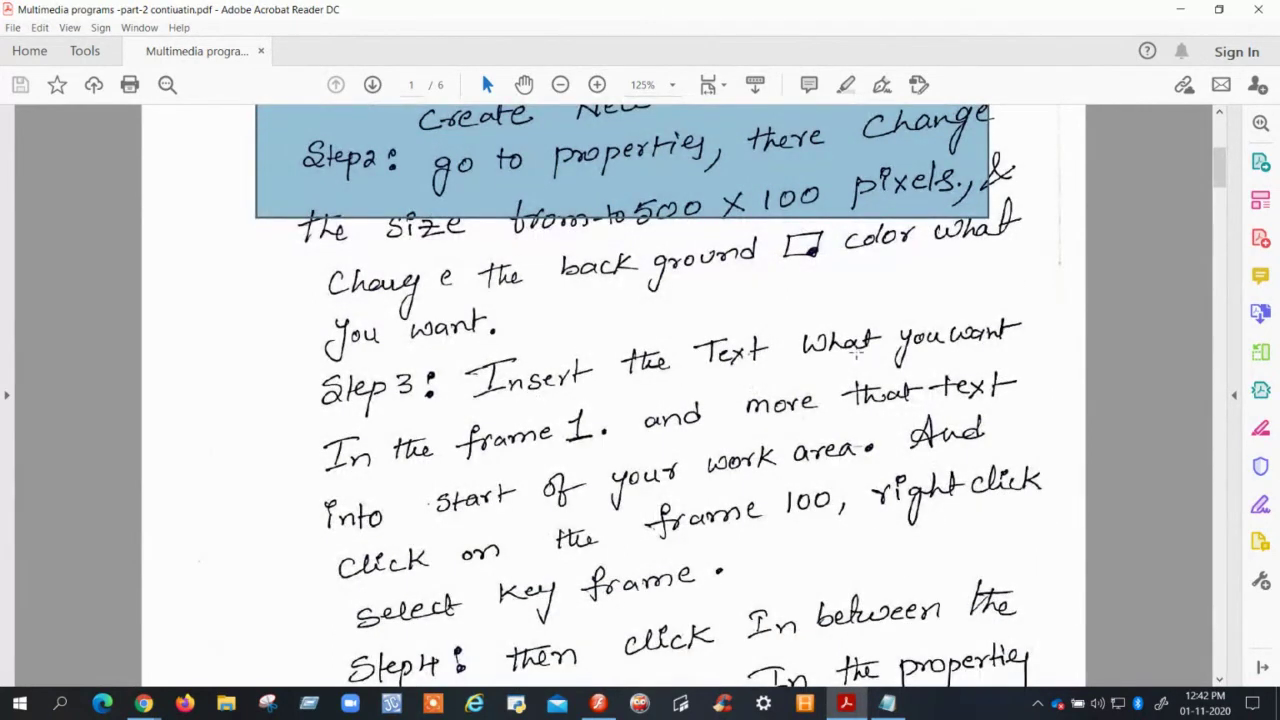
{"action": "scroll", "coordinate": [904, 351], "scroll_direction": "down", "scroll_amount": 3}
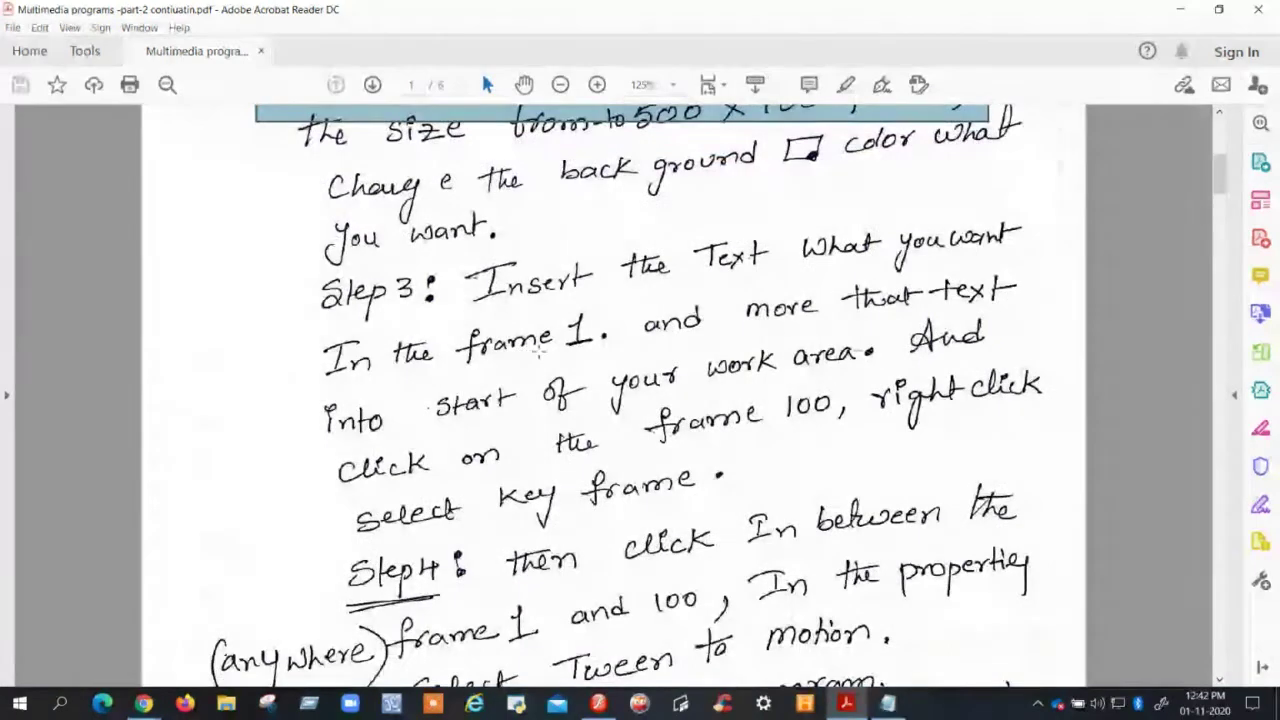
Box Step 3's frame 1 instruction and continue reading down the notes.
{"action": "left_click_drag", "start_coordinate": [233, 301], "coordinate": [506, 423]}
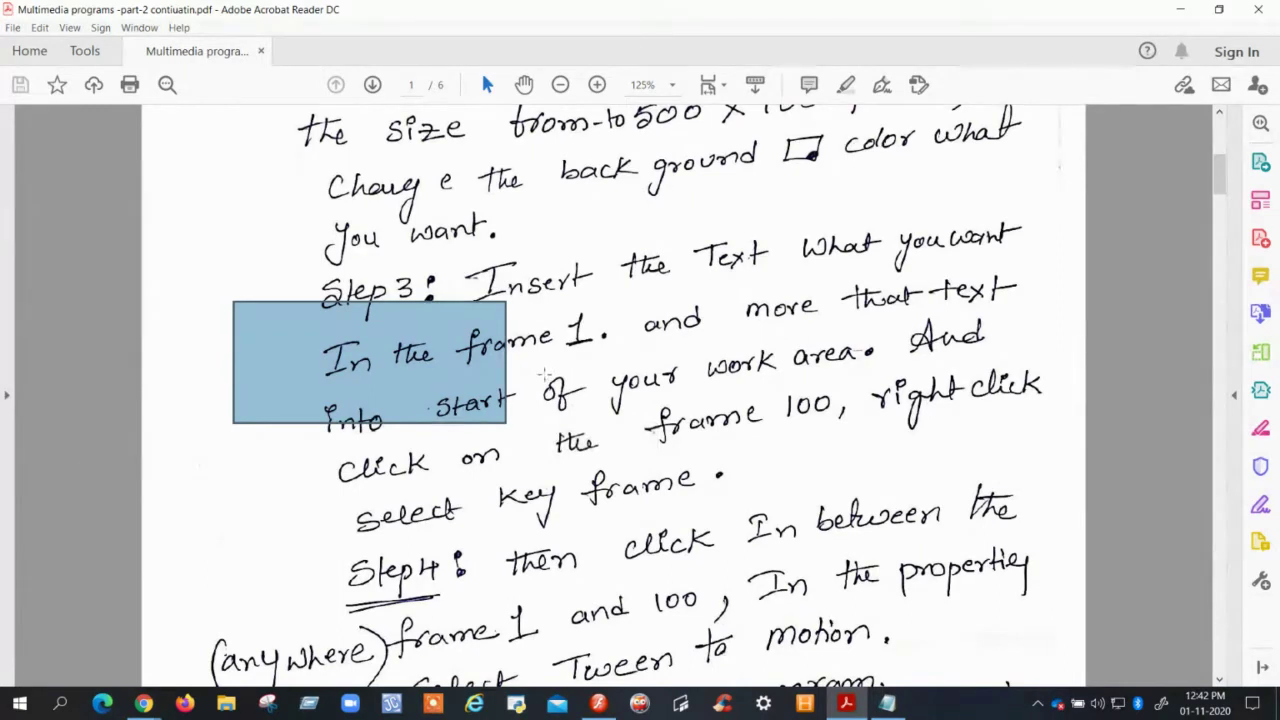
{"action": "scroll", "coordinate": [976, 338], "scroll_direction": "down", "scroll_amount": 1}
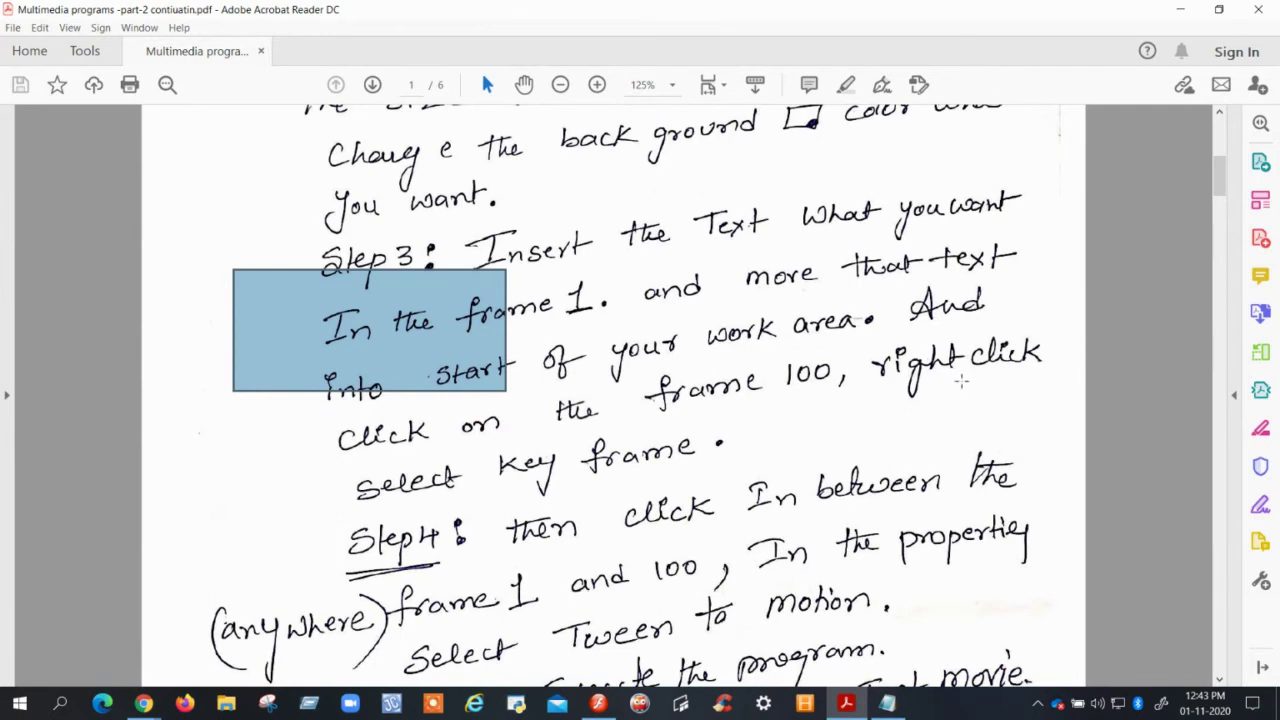
{"action": "scroll", "coordinate": [960, 372], "scroll_direction": "down", "scroll_amount": 4}
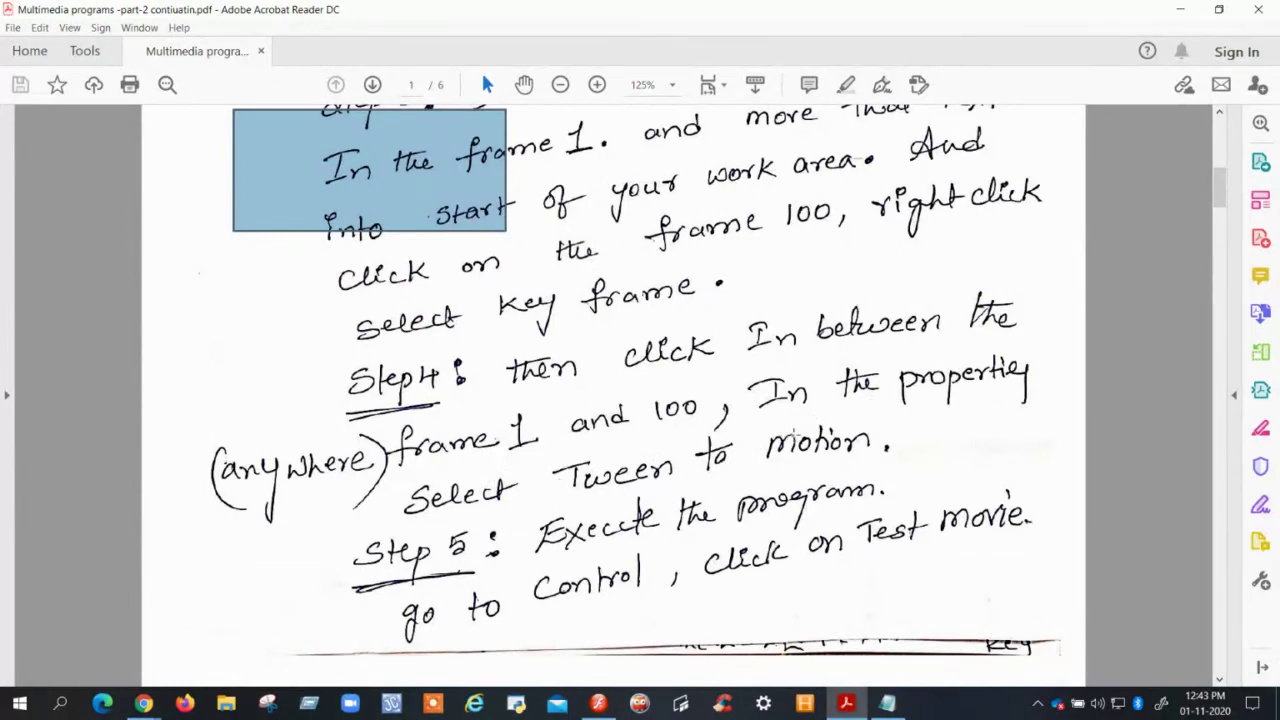
Read through Step 5, then bring Macromedia Flash 8's start page to the front.
{"action": "scroll", "coordinate": [928, 453], "scroll_direction": "down", "scroll_amount": 1}
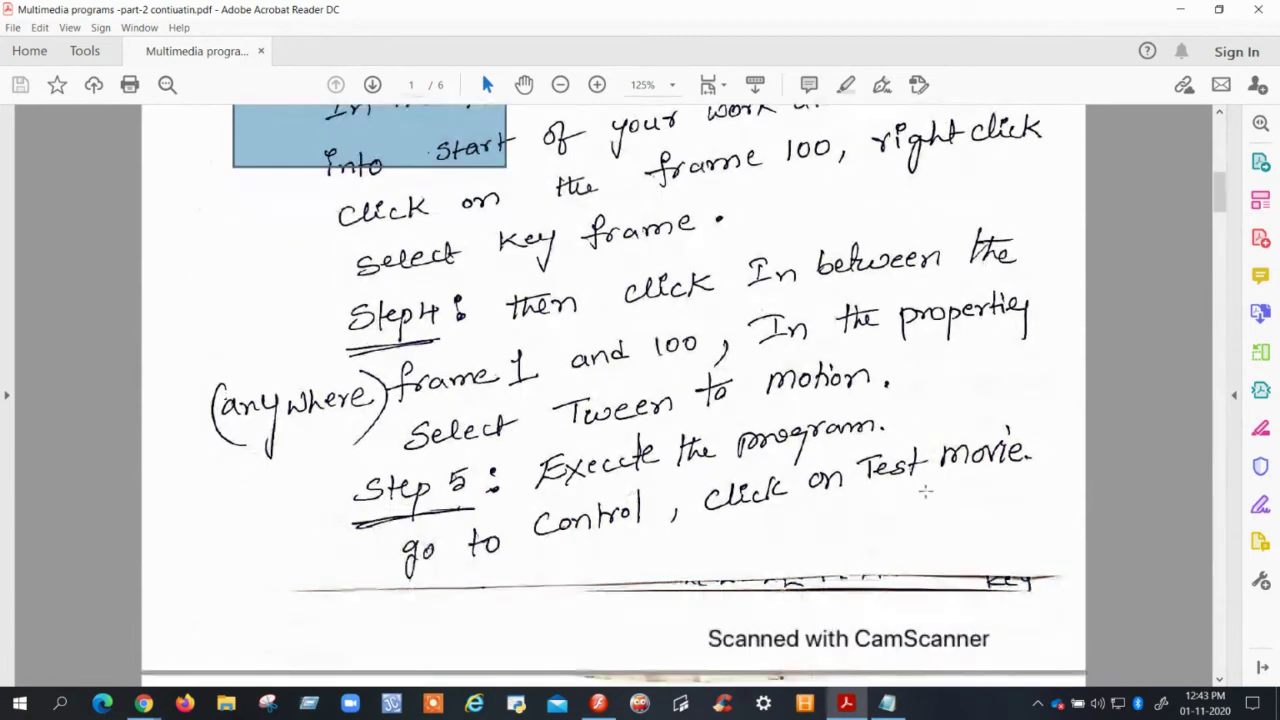
{"action": "scroll", "coordinate": [795, 500], "scroll_direction": "up", "scroll_amount": 2}
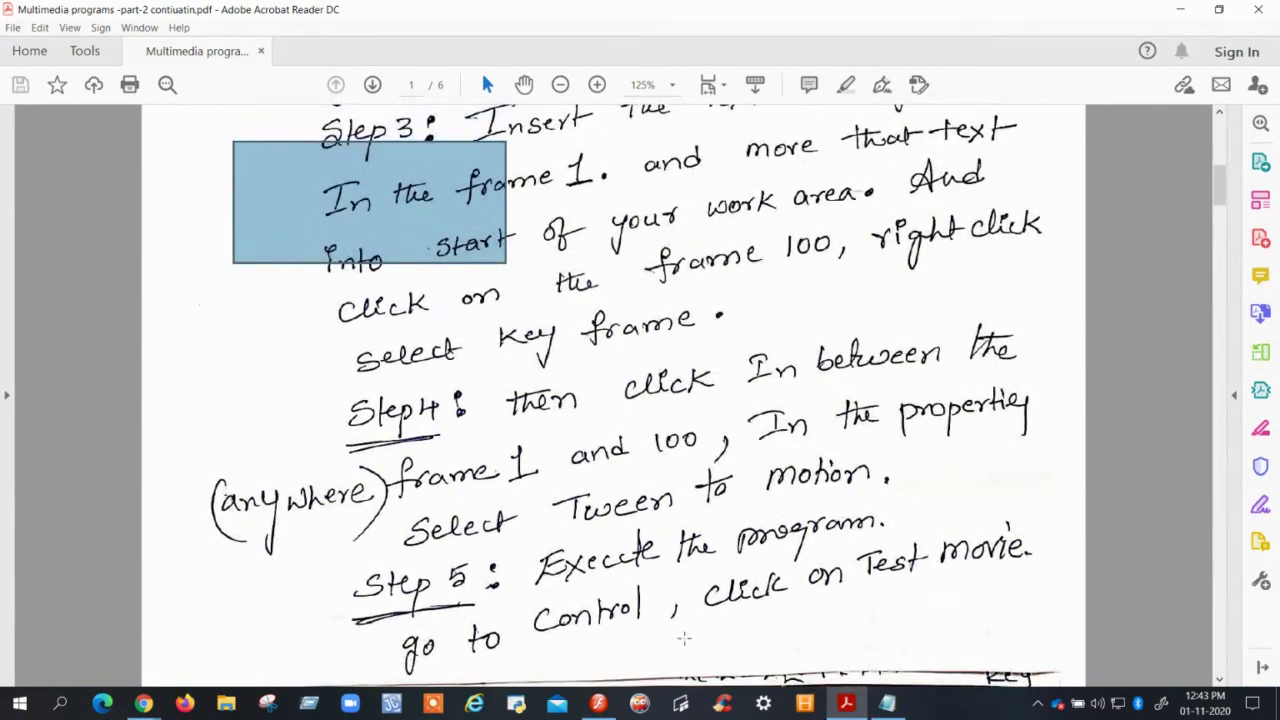
{"action": "left_click", "coordinate": [600, 703]}
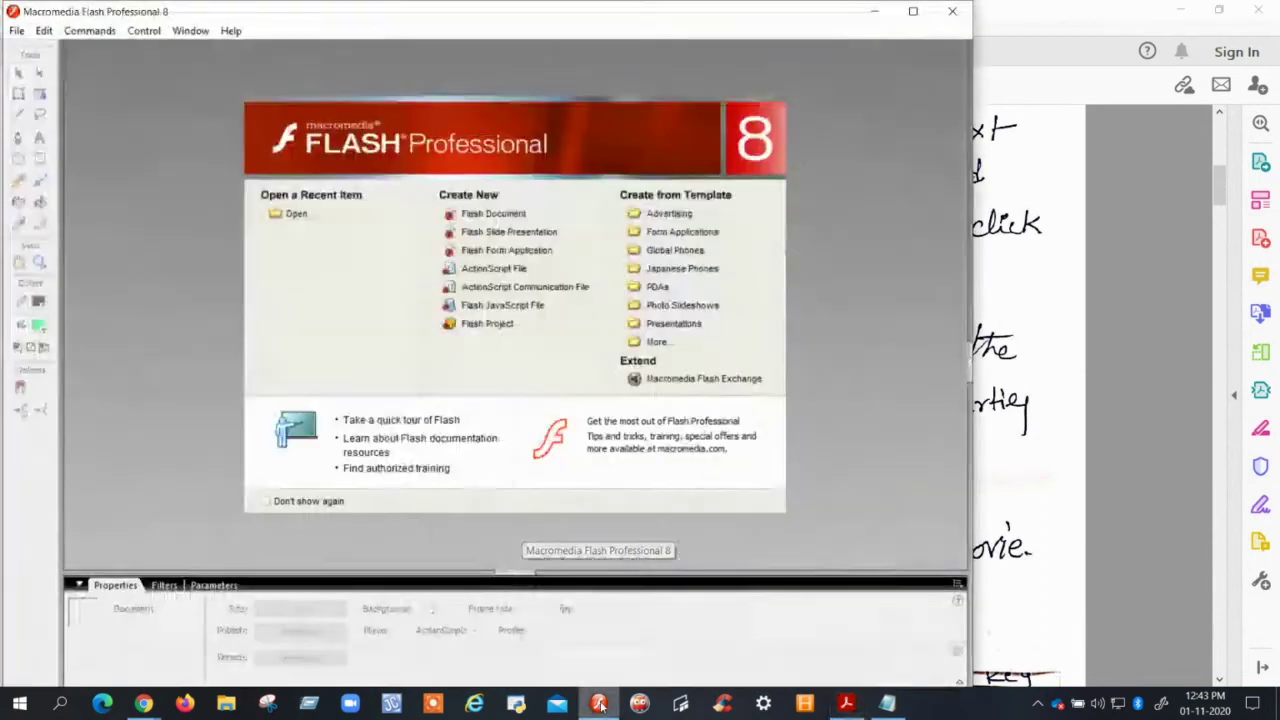
Create a new Flash Document and maximize the Flash window.
{"action": "left_click", "coordinate": [495, 215]}
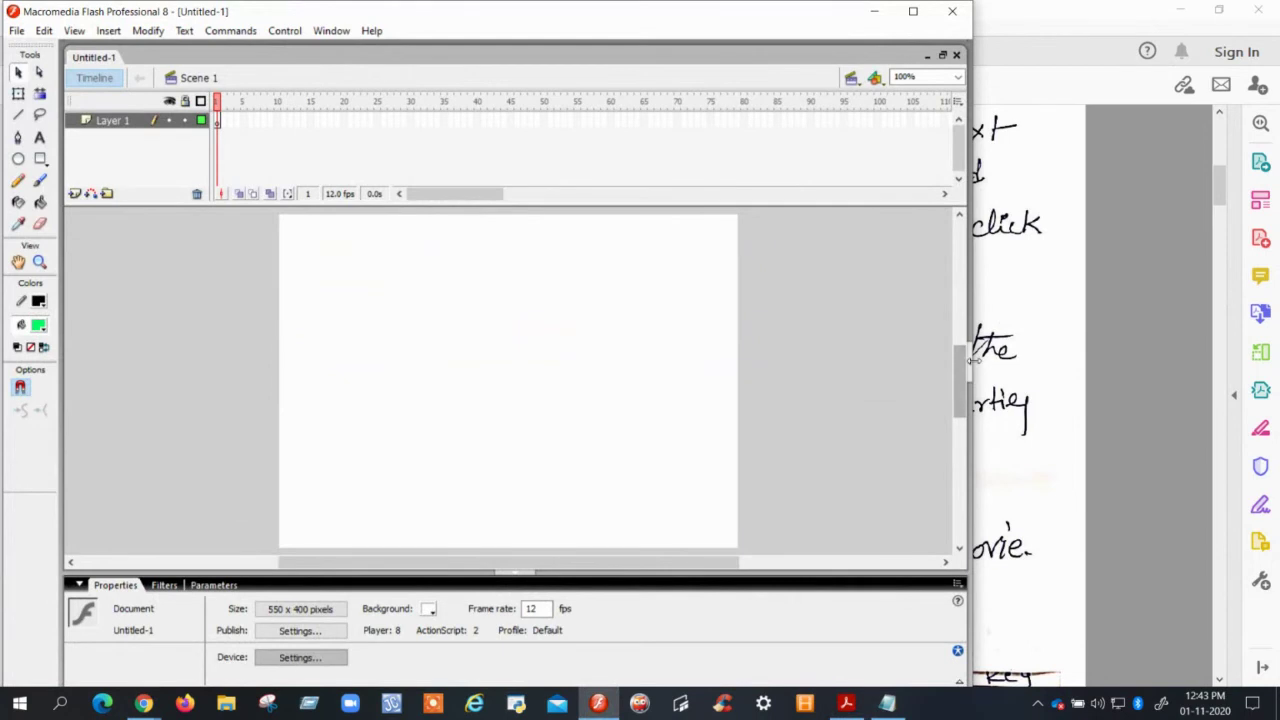
{"action": "left_click", "coordinate": [913, 11]}
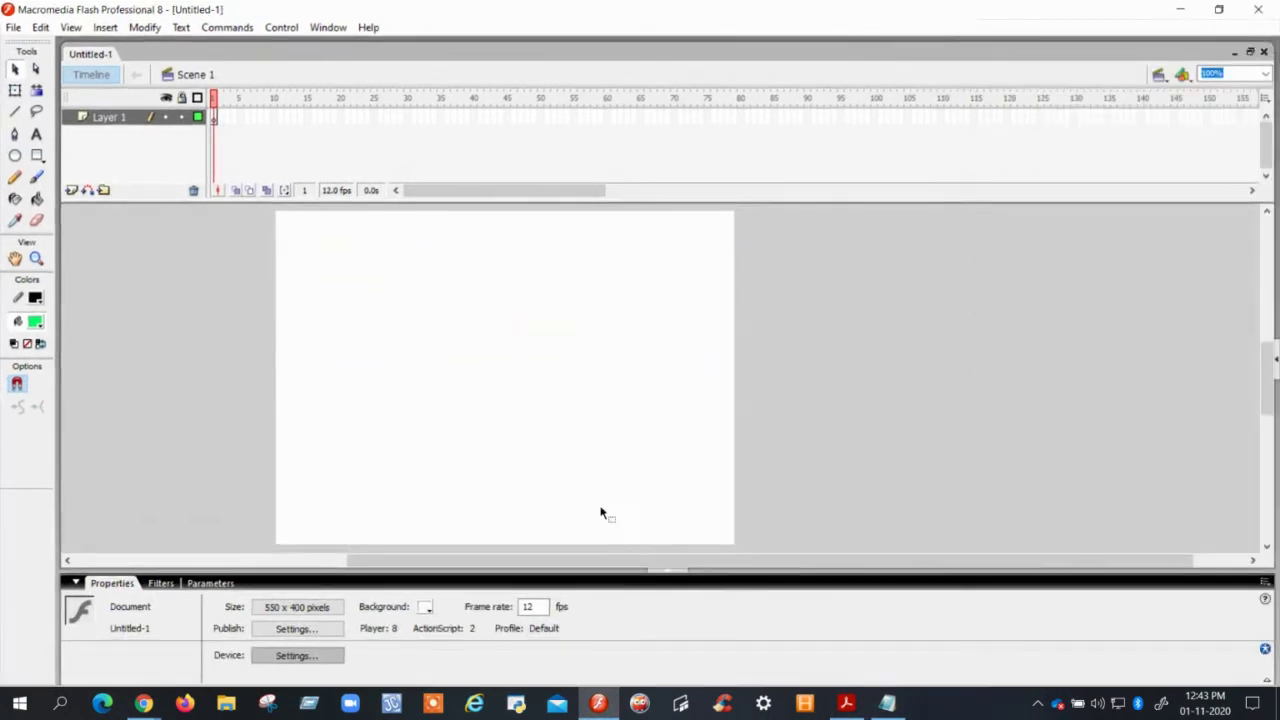
{"action": "left_click_drag", "start_coordinate": [604, 566], "coordinate": [526, 578]}
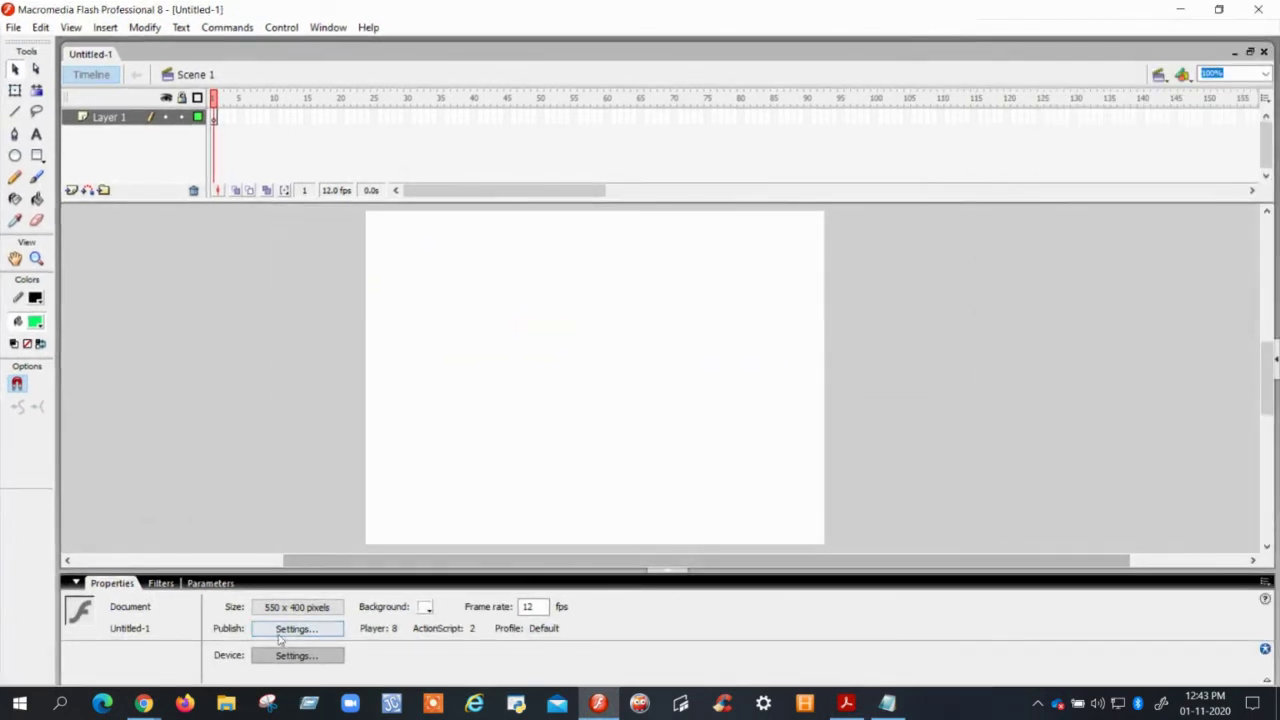
In Document Properties, set the stage to 500 × 100 pixels with a dark blue background.
{"action": "right_click", "coordinate": [556, 336]}
{"action": "left_click", "coordinate": [645, 546]}
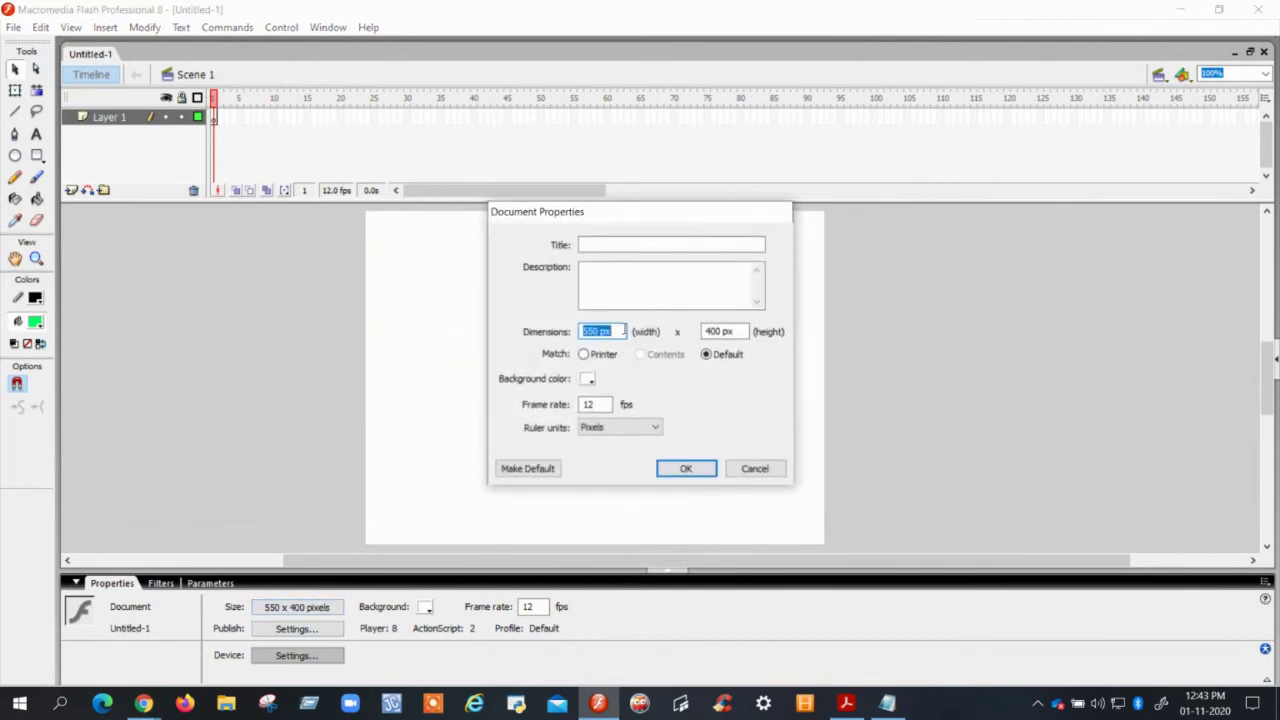
{"action": "left_click", "coordinate": [625, 331]}
{"action": "left_click", "coordinate": [740, 331]}
{"action": "type", "text": "100"}
{"action": "left_click", "coordinate": [589, 381]}
{"action": "left_click", "coordinate": [621, 456]}
{"action": "left_click", "coordinate": [686, 469]}
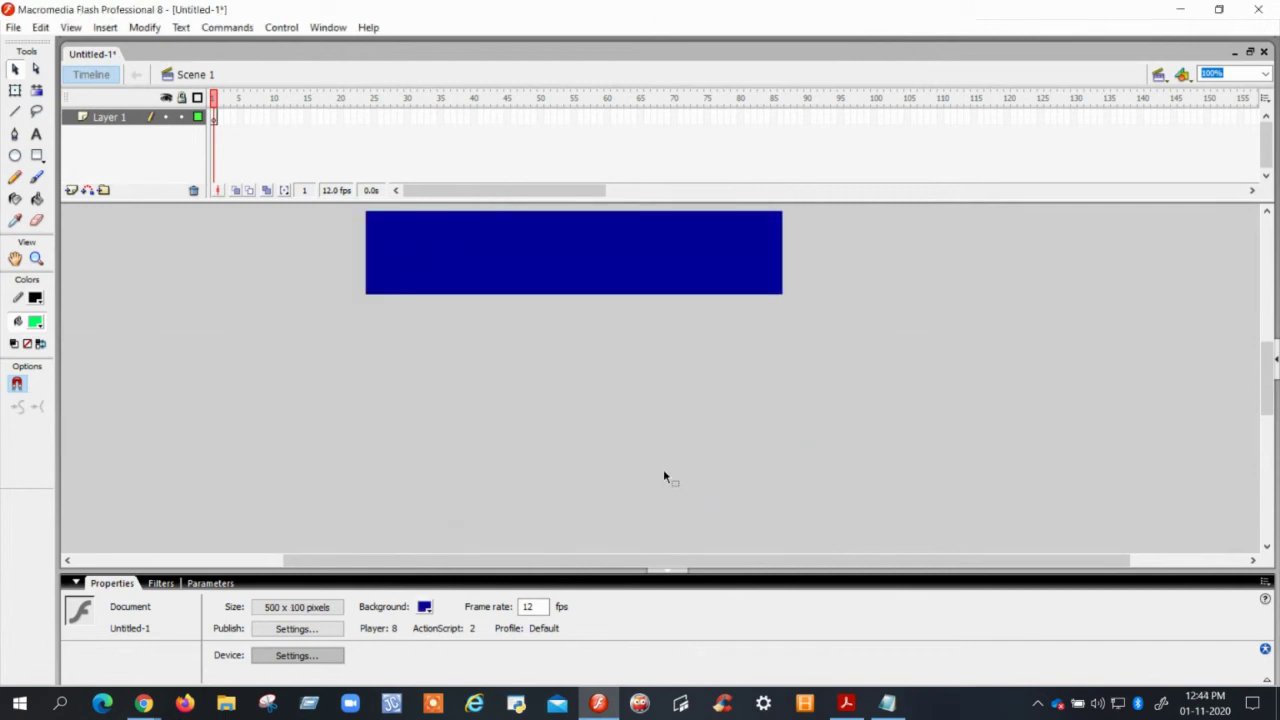
On frame 1 of Layer 1, add a text box left of the stage and type 'welcome to python class'.
{"action": "scroll", "coordinate": [1275, 378], "scroll_direction": "up", "scroll_amount": 1}
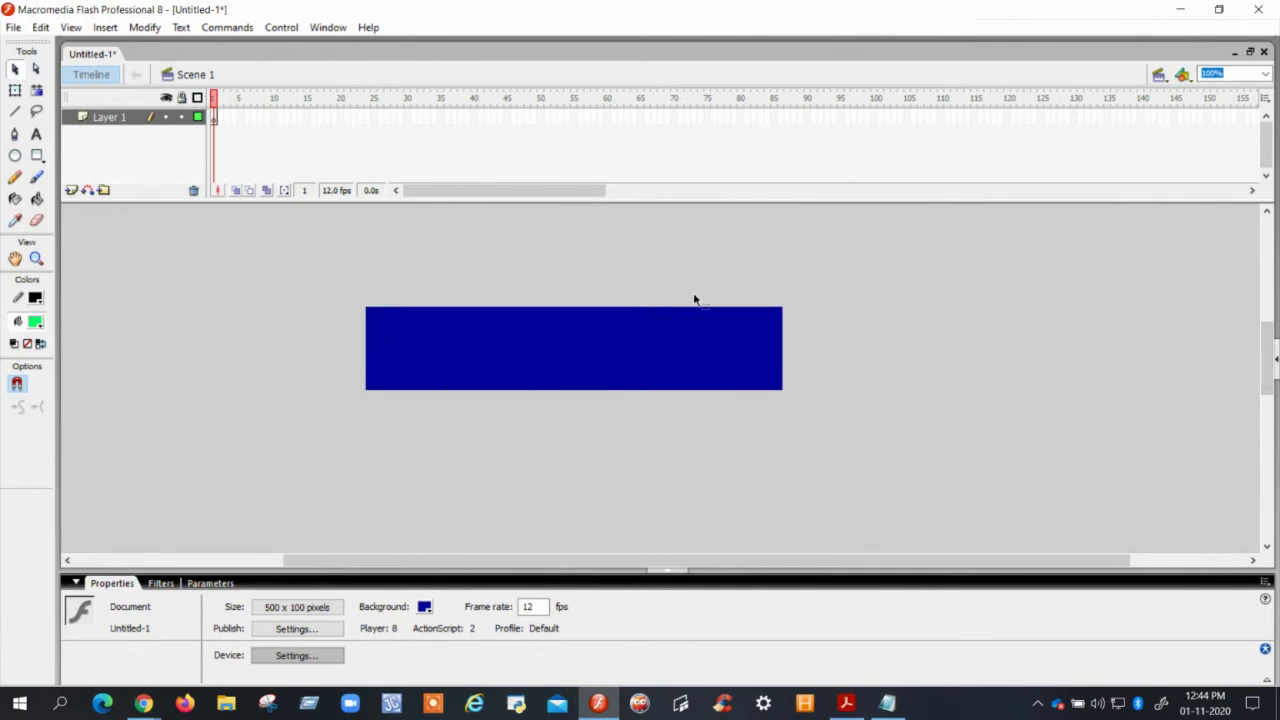
{"action": "left_click", "coordinate": [215, 120]}
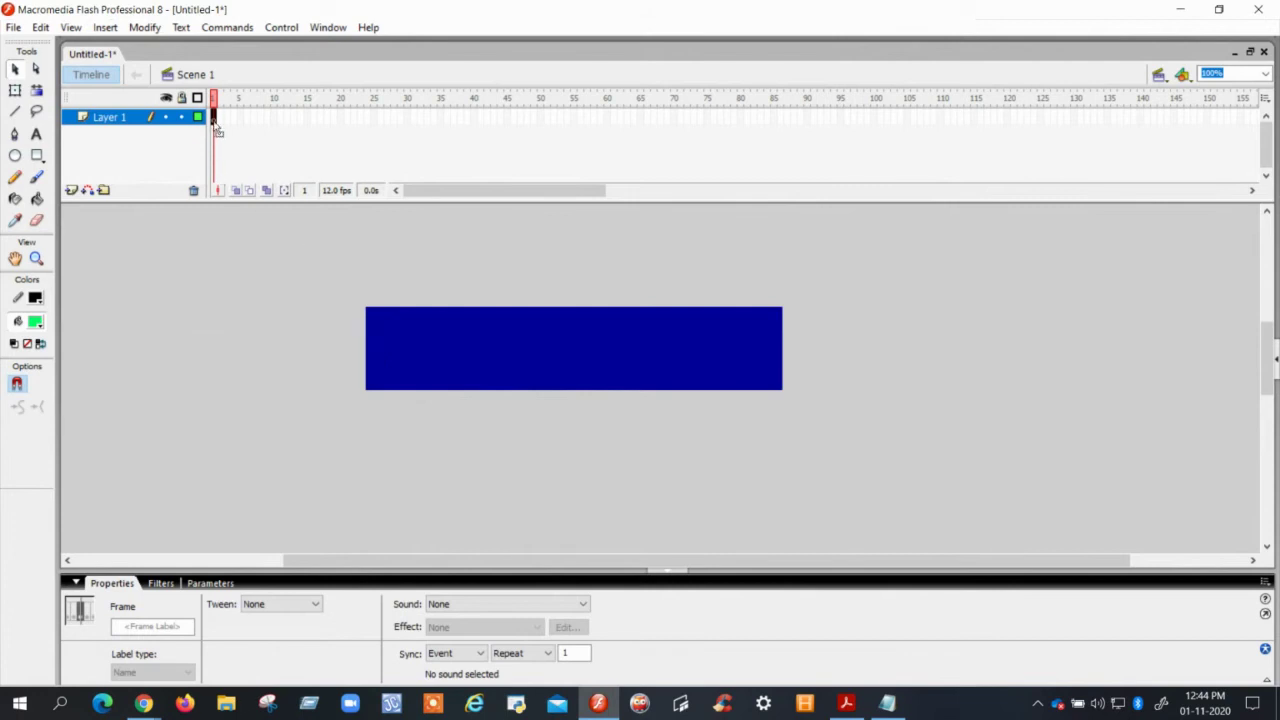
{"action": "left_click", "coordinate": [37, 135]}
{"action": "left_click_drag", "start_coordinate": [276, 366], "coordinate": [362, 313]}
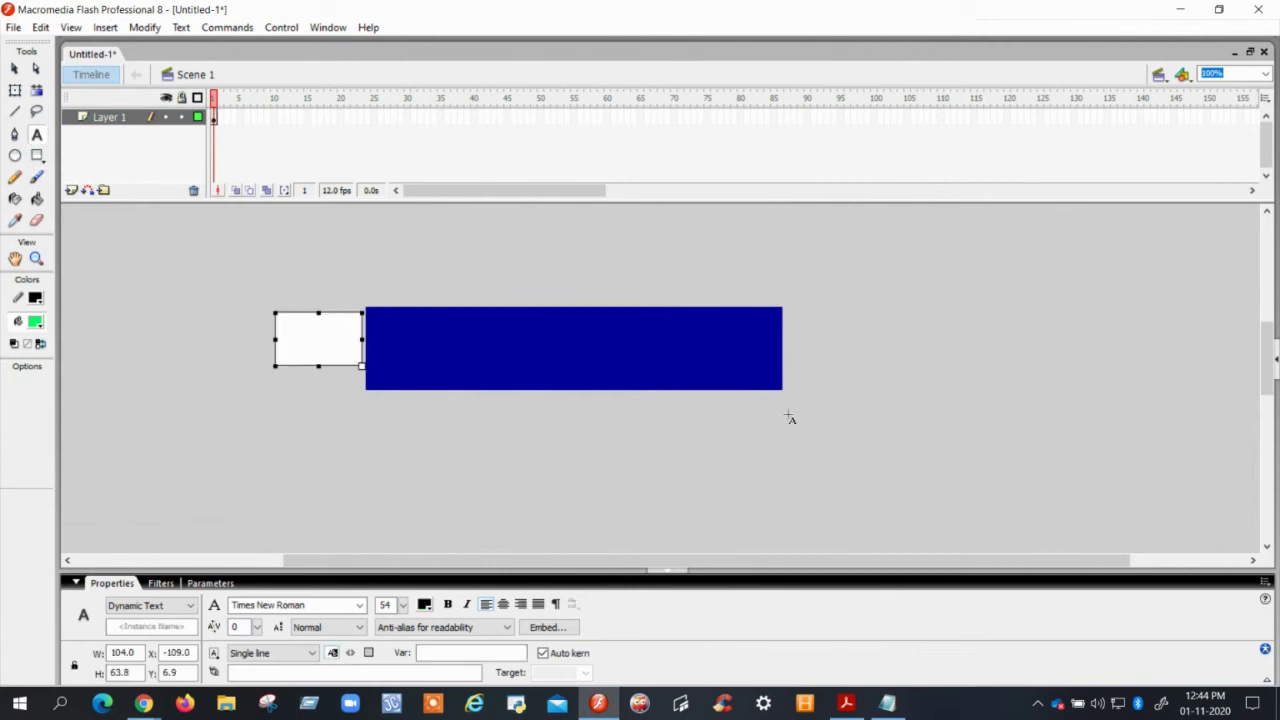
{"action": "type", "text": "welcome"}
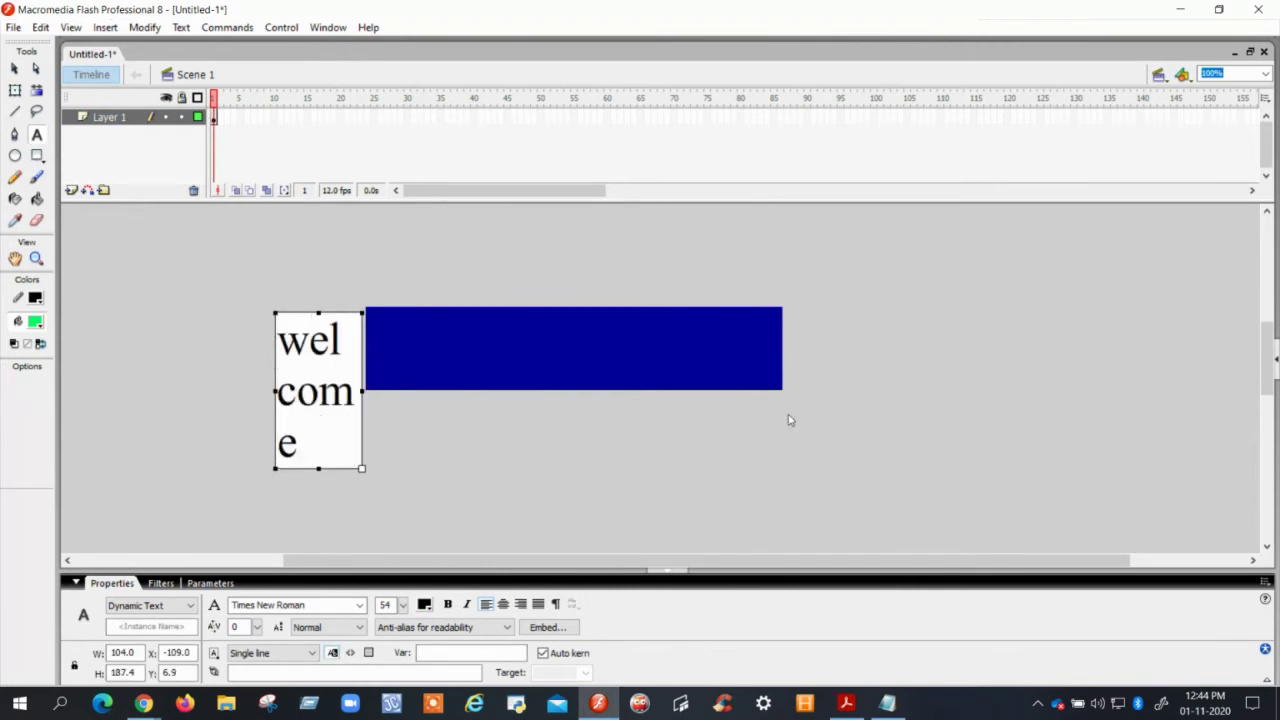
{"action": "type", "text": " to pythi"}
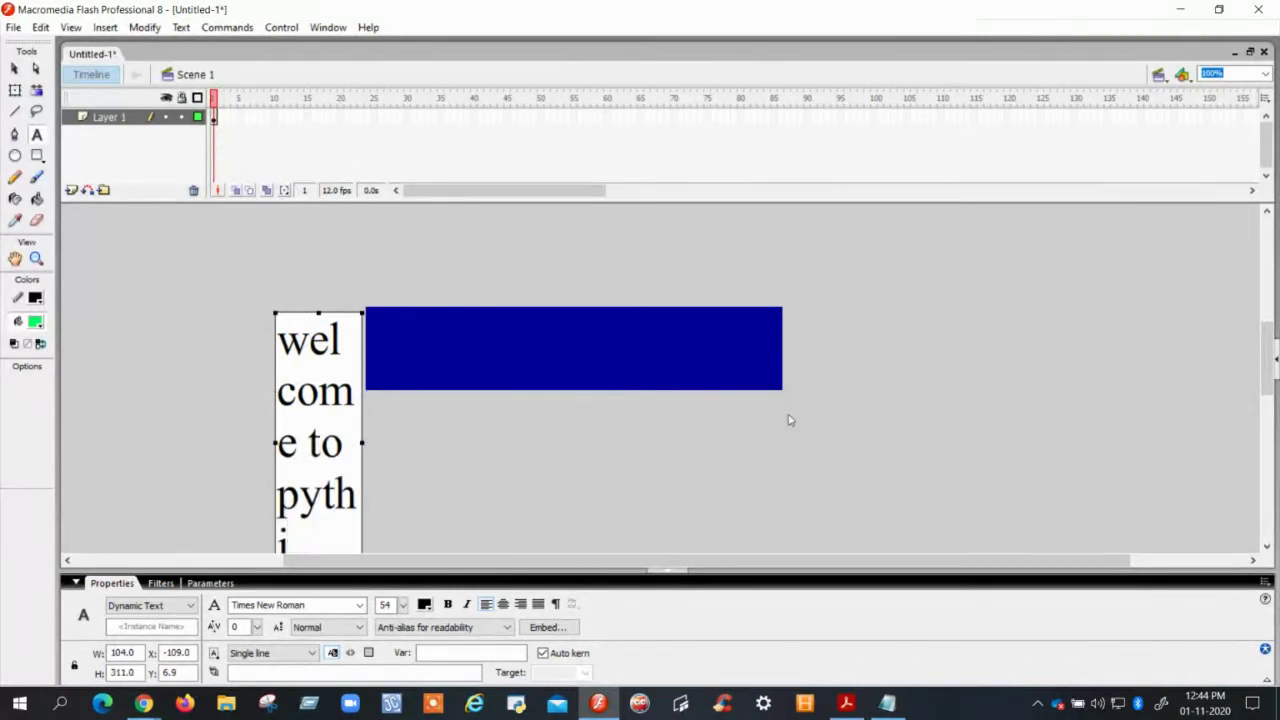
{"action": "key", "text": "BackSpace"}
{"action": "type", "text": "on c"}
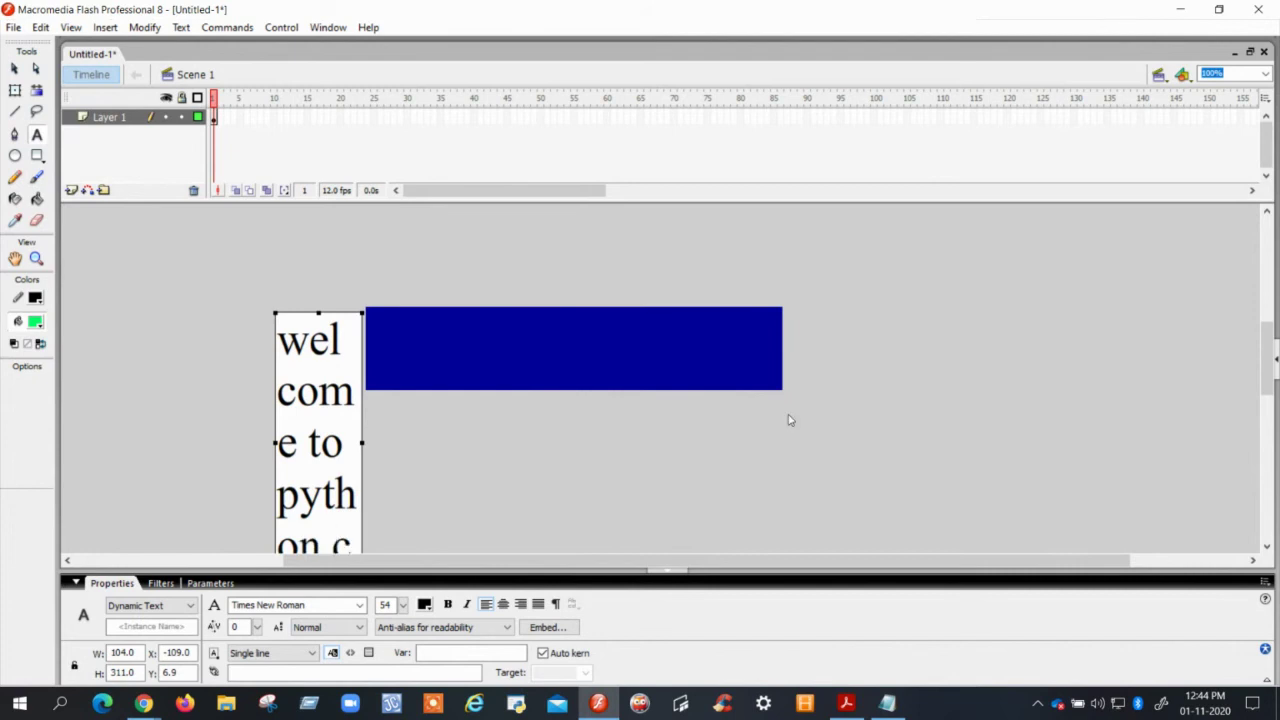
{"action": "key", "text": "BackSpace"}
Widen the text box and correct the final 's' of 'class'.
{"action": "left_click_drag", "start_coordinate": [365, 494], "coordinate": [718, 425]}
{"action": "scroll", "coordinate": [740, 420], "scroll_direction": "down", "scroll_amount": 3}
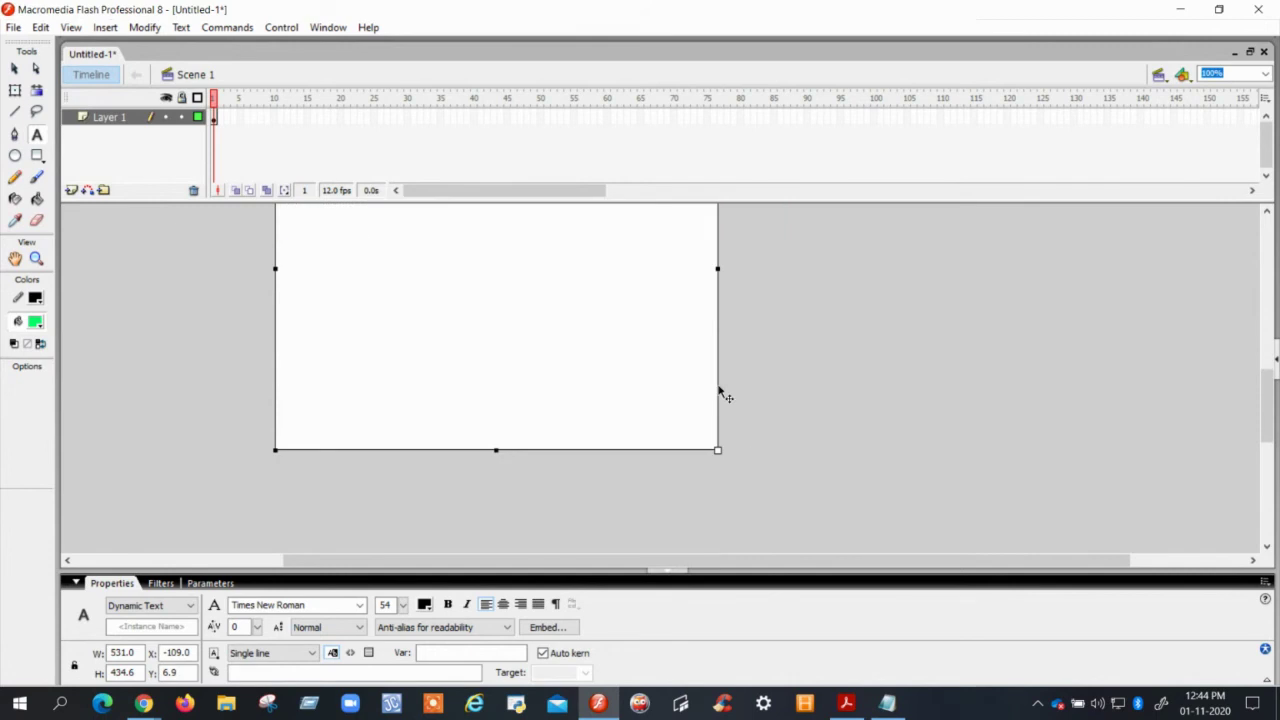
{"action": "left_click_drag", "start_coordinate": [720, 268], "coordinate": [946, 270]}
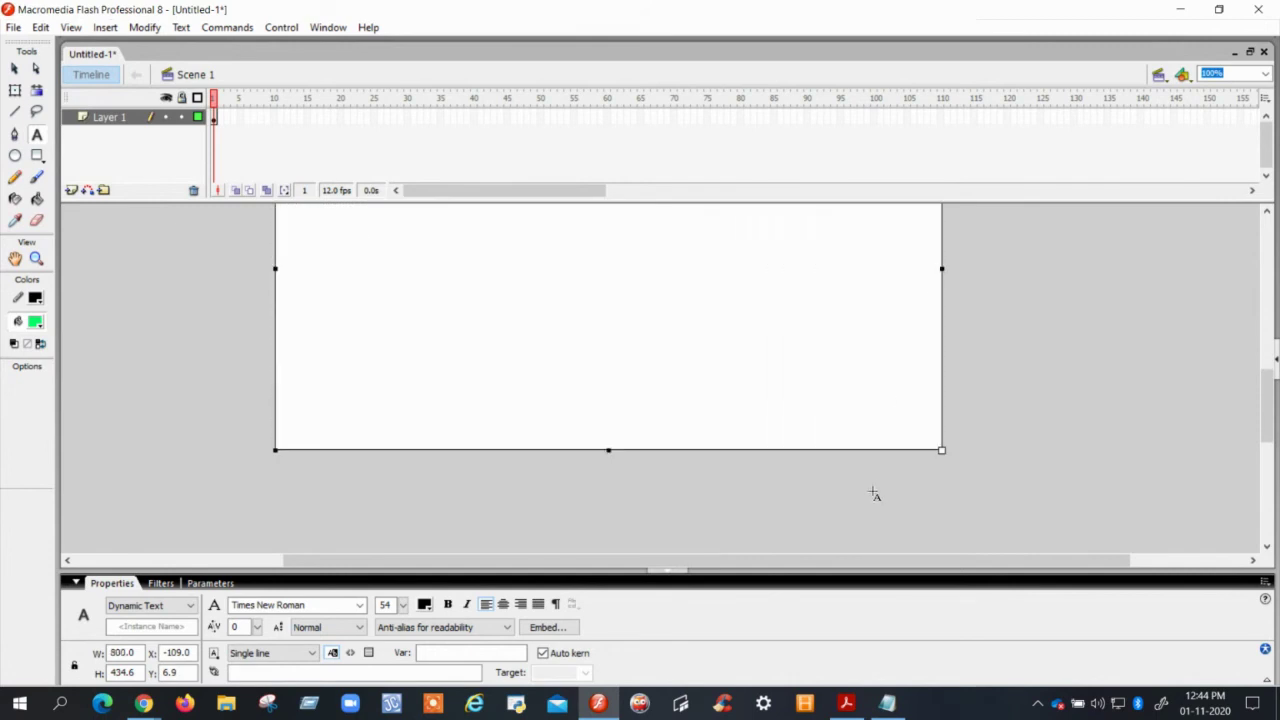
{"action": "scroll", "coordinate": [874, 491], "scroll_direction": "up", "scroll_amount": 3}
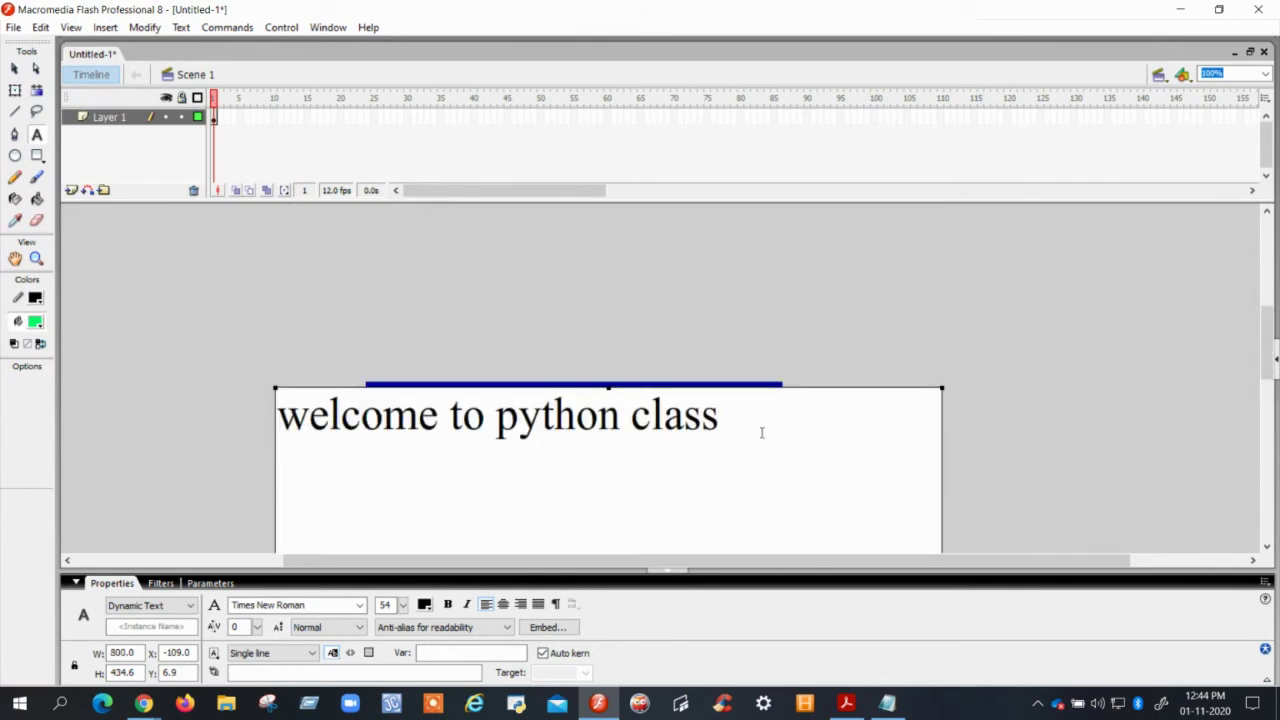
{"action": "key", "text": "BackSpace"}
{"action": "type", "text": "s"}
Shrink the text box's height and width so the text fits on one line.
{"action": "scroll", "coordinate": [968, 418], "scroll_direction": "down", "scroll_amount": 5}
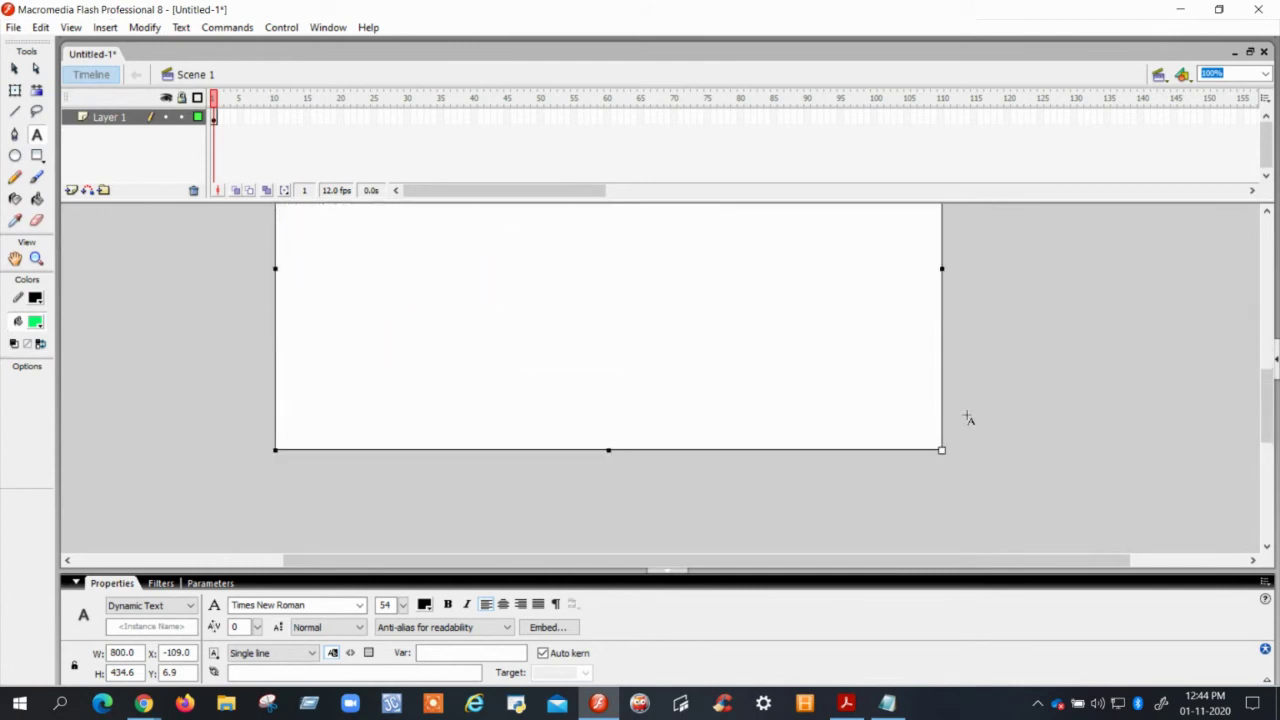
{"action": "left_click_drag", "start_coordinate": [607, 449], "coordinate": [606, 211]}
{"action": "scroll", "coordinate": [637, 369], "scroll_direction": "up", "scroll_amount": 5}
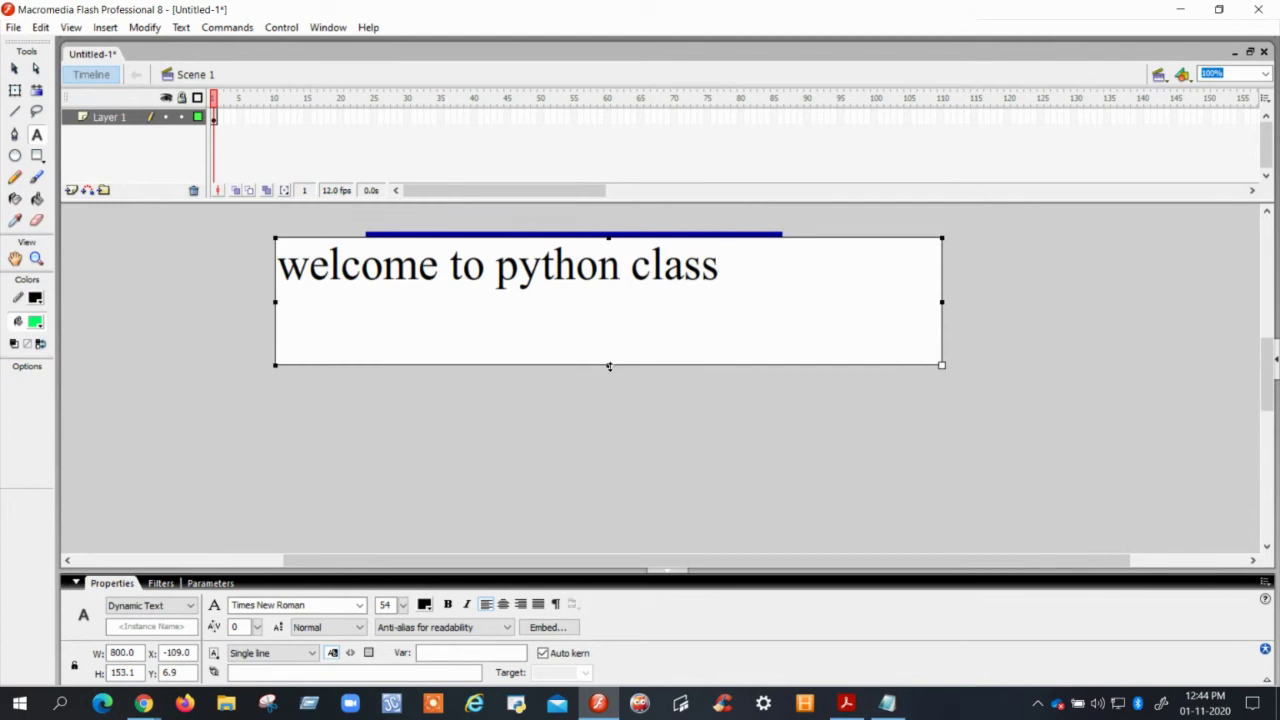
{"action": "left_click_drag", "start_coordinate": [608, 365], "coordinate": [617, 300]}
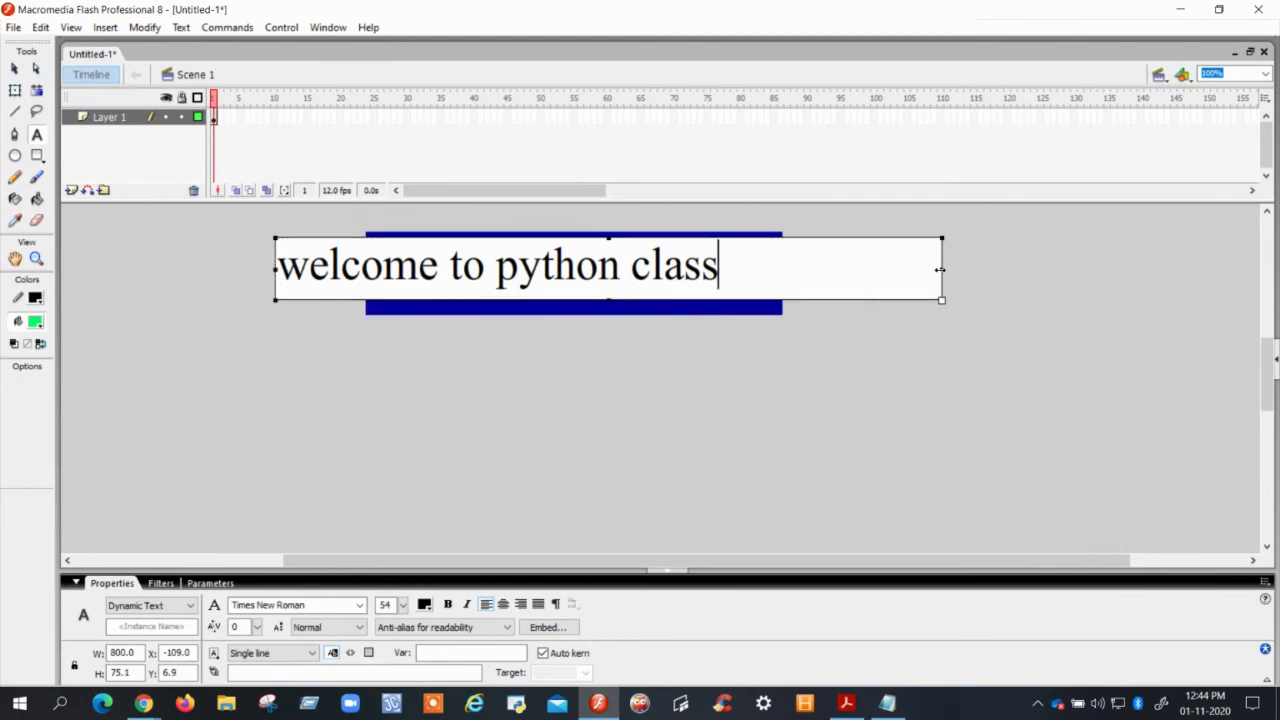
{"action": "left_click_drag", "start_coordinate": [941, 269], "coordinate": [733, 281]}
Finish text editing, select the welcome text field, and insert a keyframe at frame 101 of Layer 1.
{"action": "left_click", "coordinate": [620, 436]}
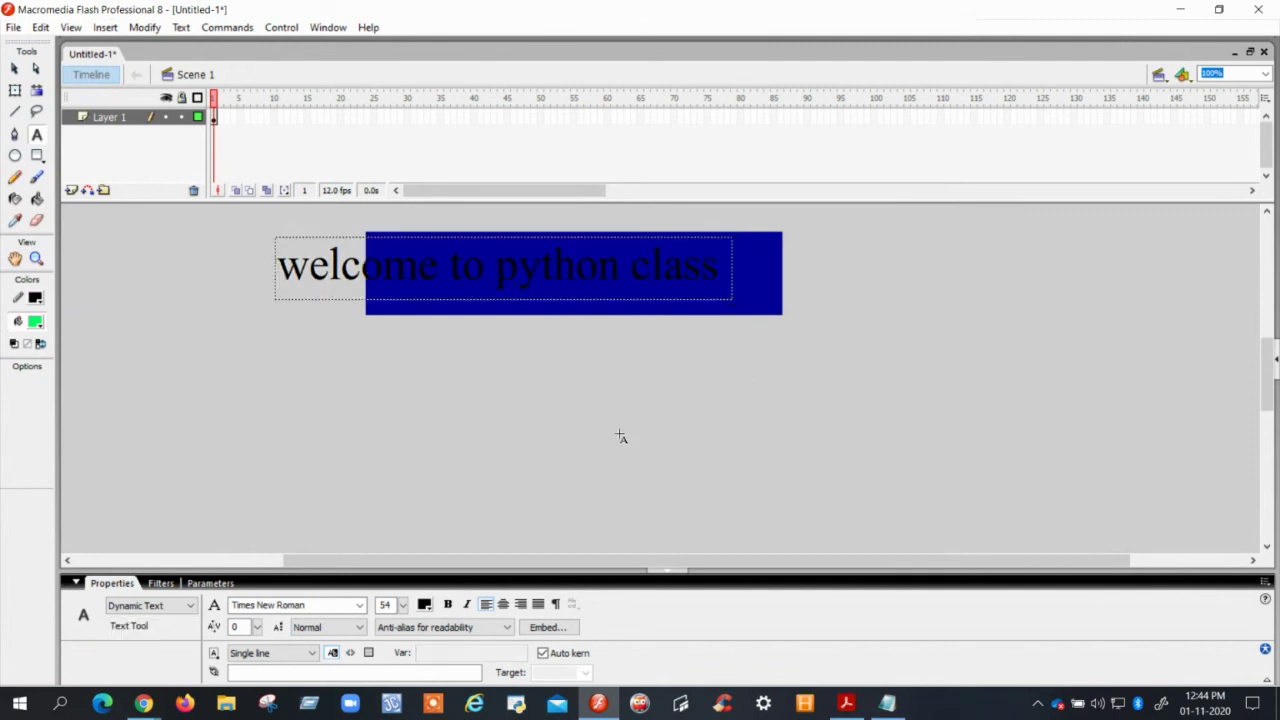
{"action": "left_click", "coordinate": [15, 69]}
{"action": "left_click", "coordinate": [337, 240]}
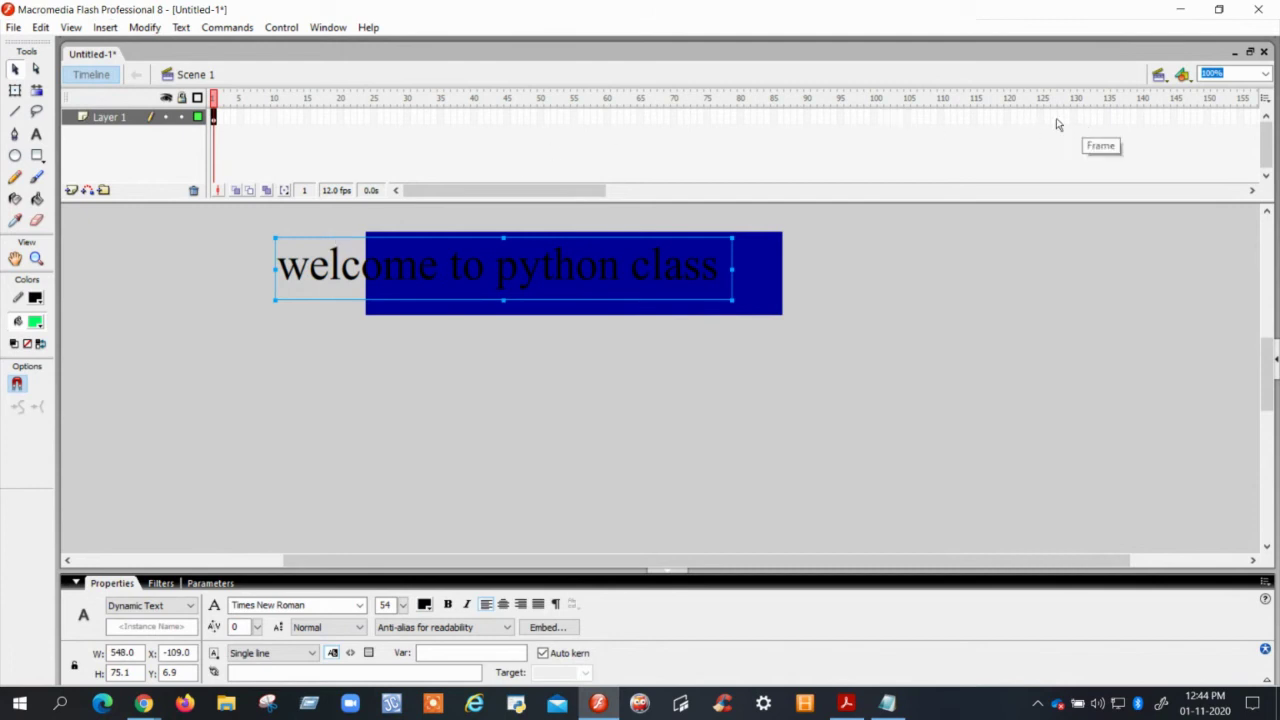
{"action": "left_click", "coordinate": [880, 117]}
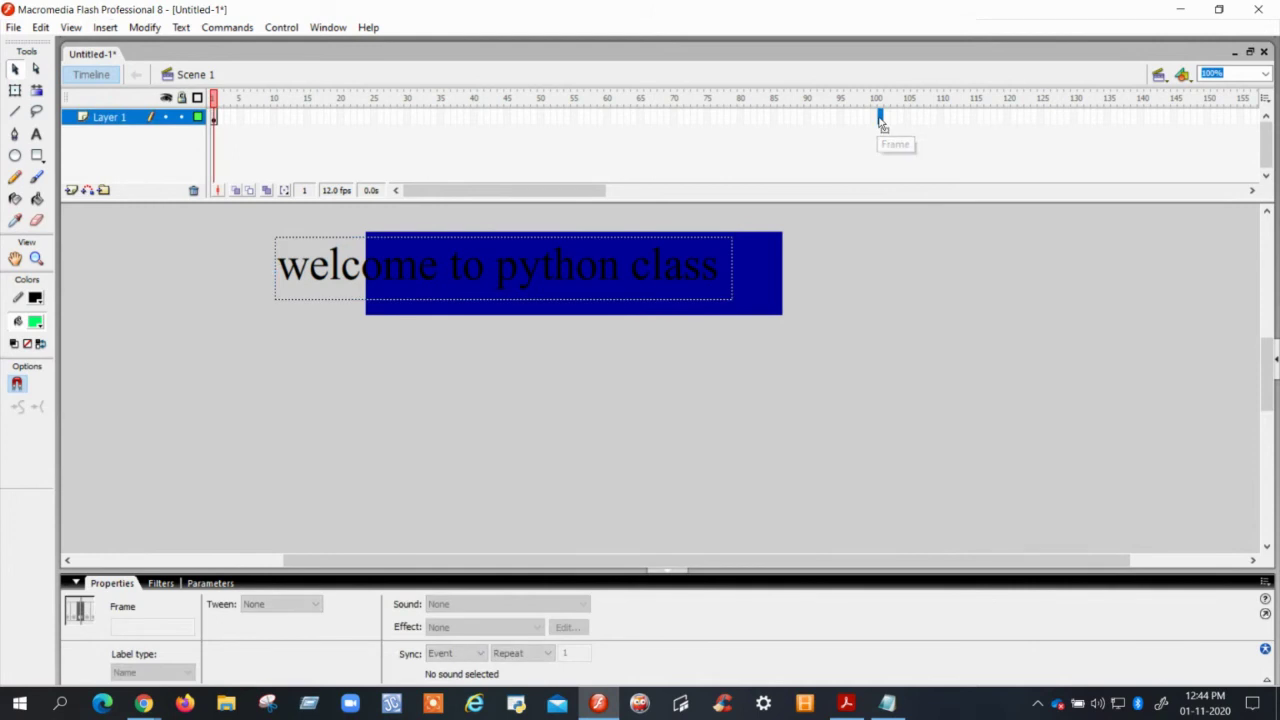
{"action": "right_click", "coordinate": [881, 120]}
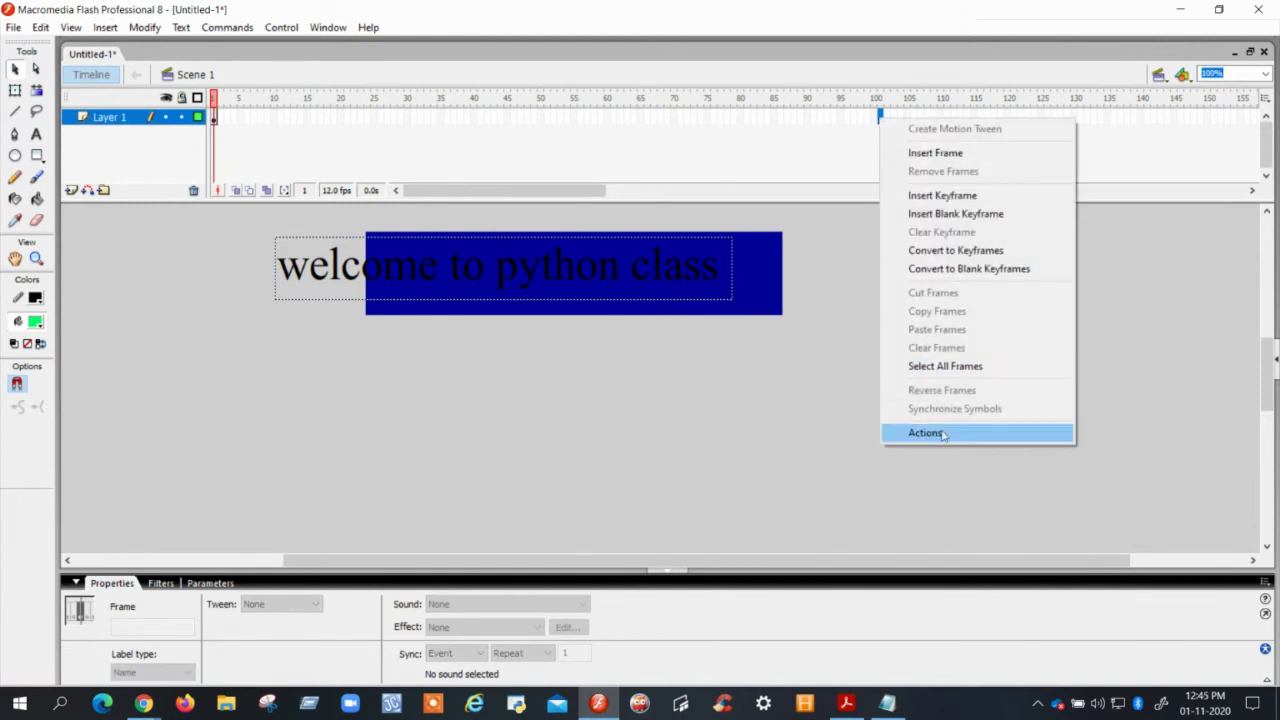
{"action": "left_click", "coordinate": [942, 196]}
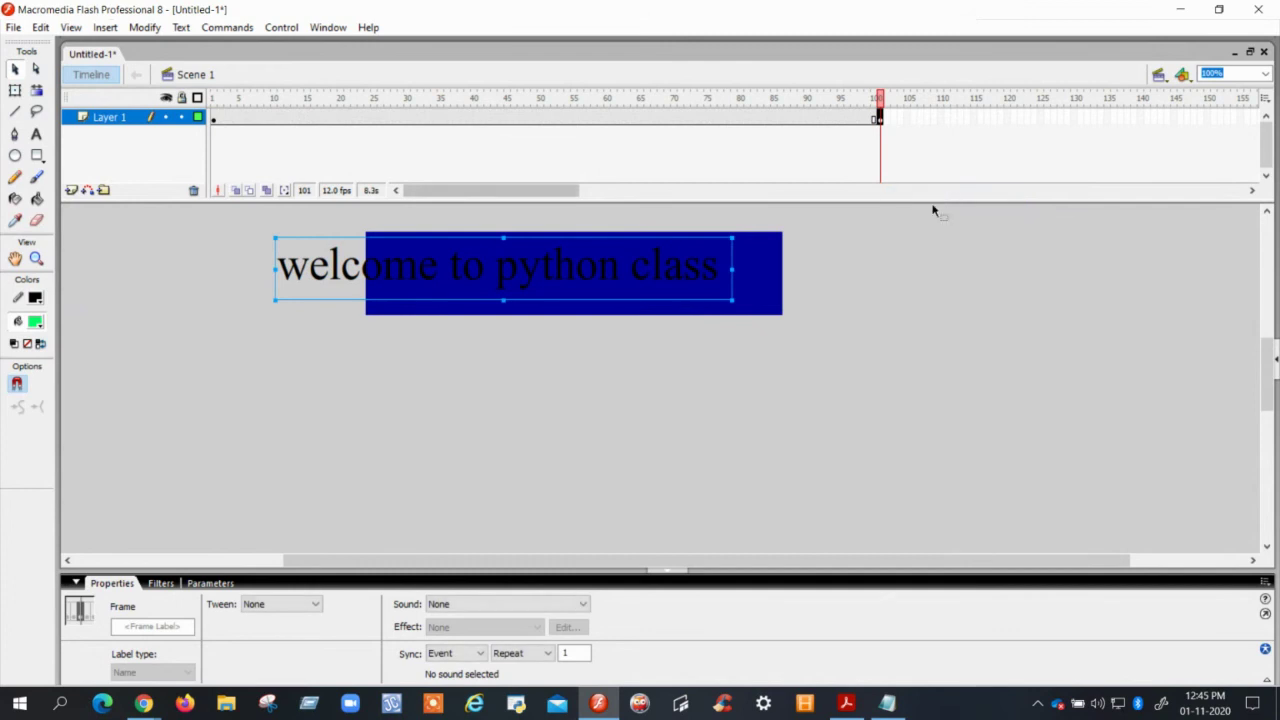
At frame 1, move the welcome text off the left side of the blue banner.
{"action": "left_click", "coordinate": [213, 121]}
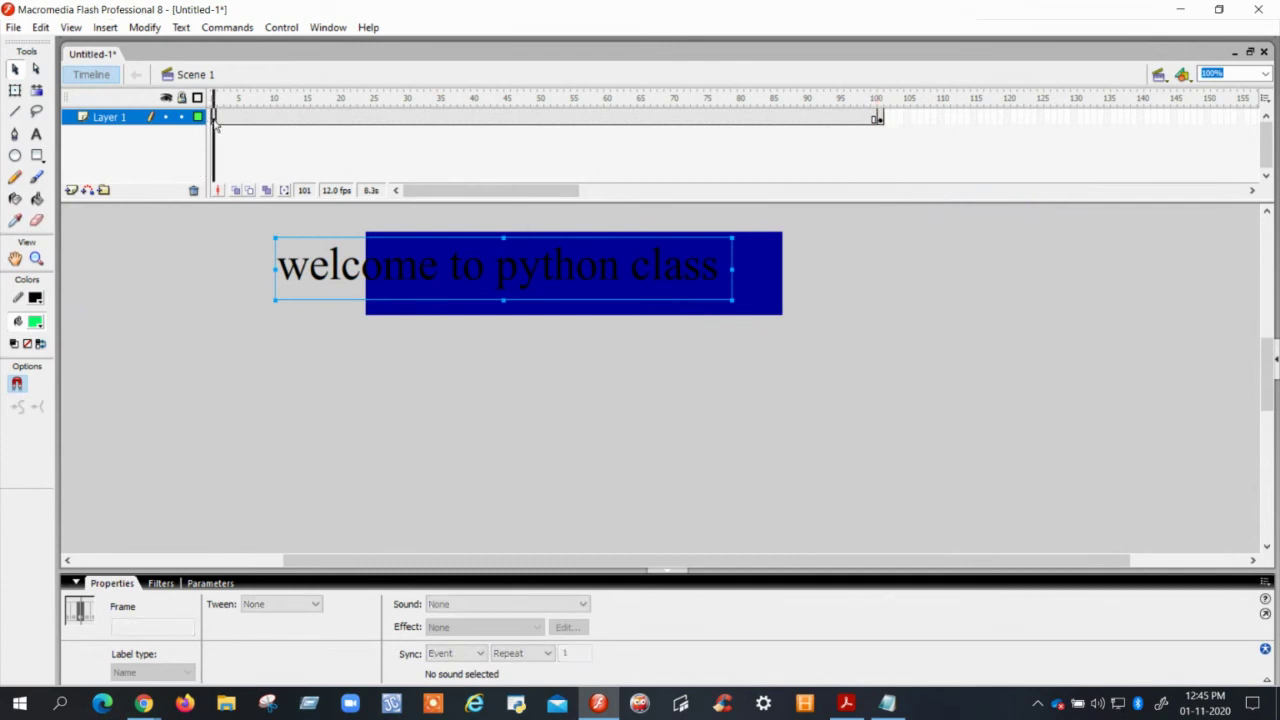
{"action": "left_click", "coordinate": [880, 119]}
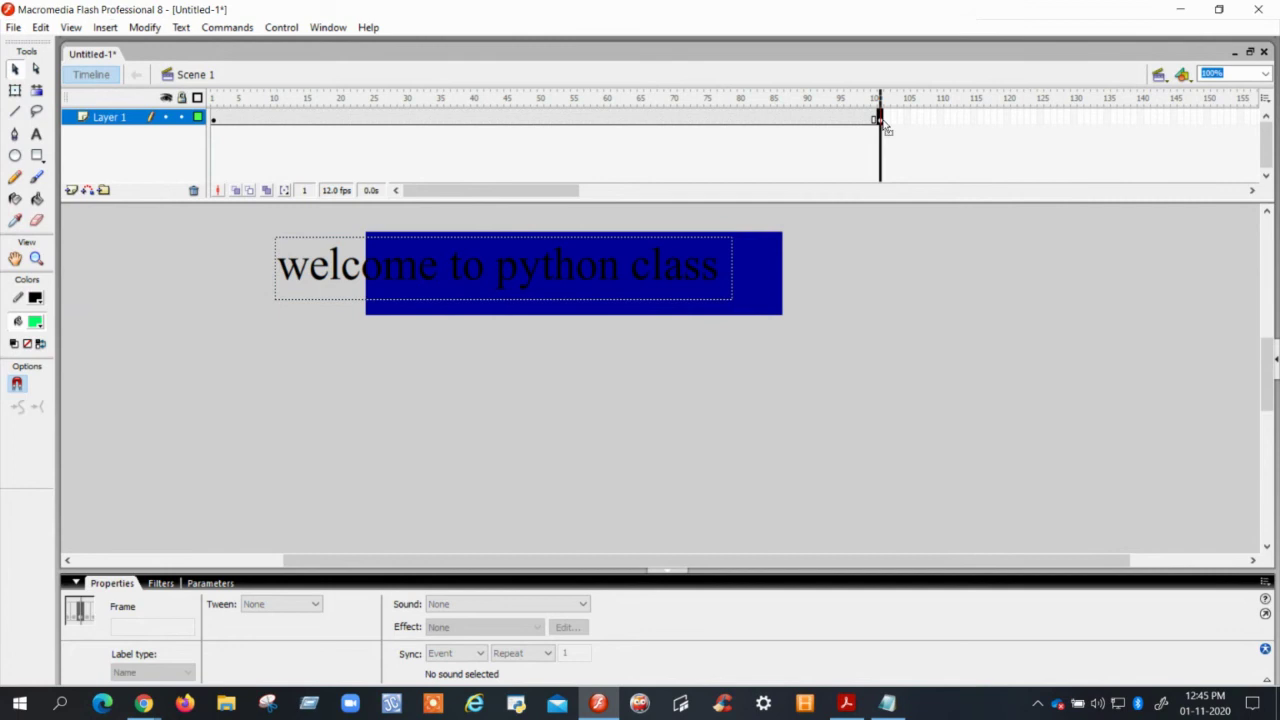
{"action": "left_click", "coordinate": [213, 121]}
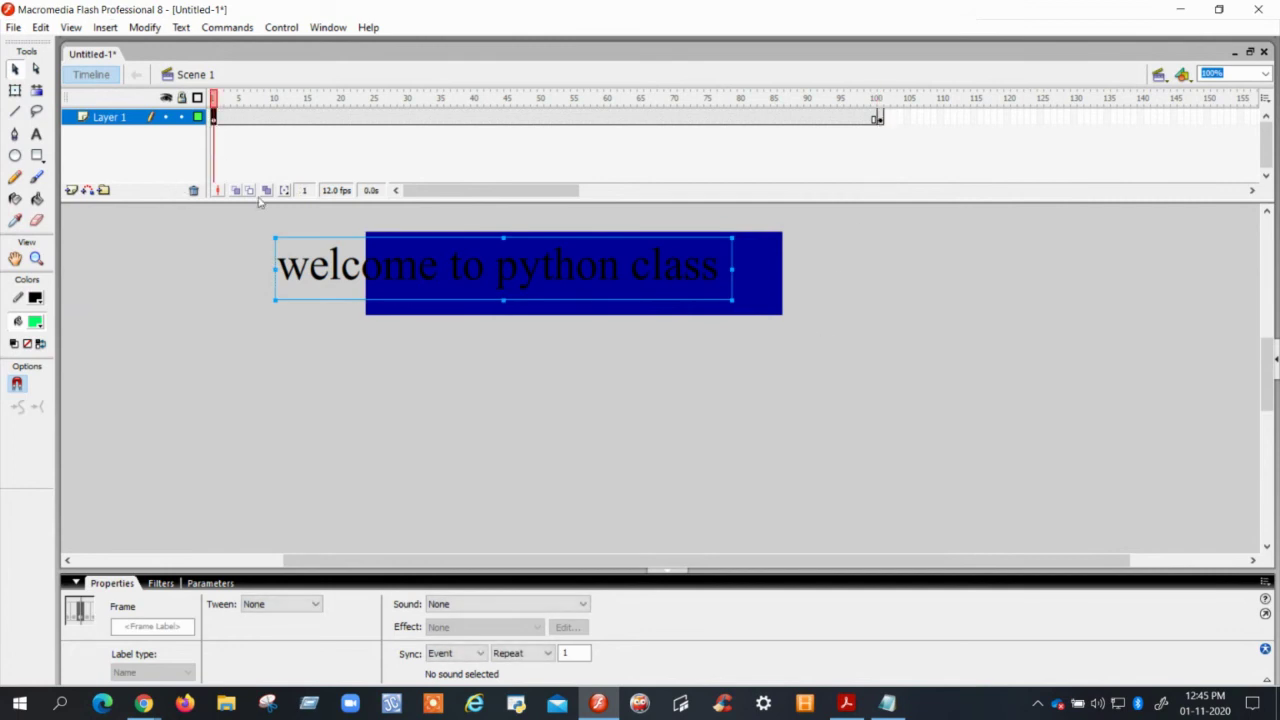
{"action": "left_click", "coordinate": [313, 243]}
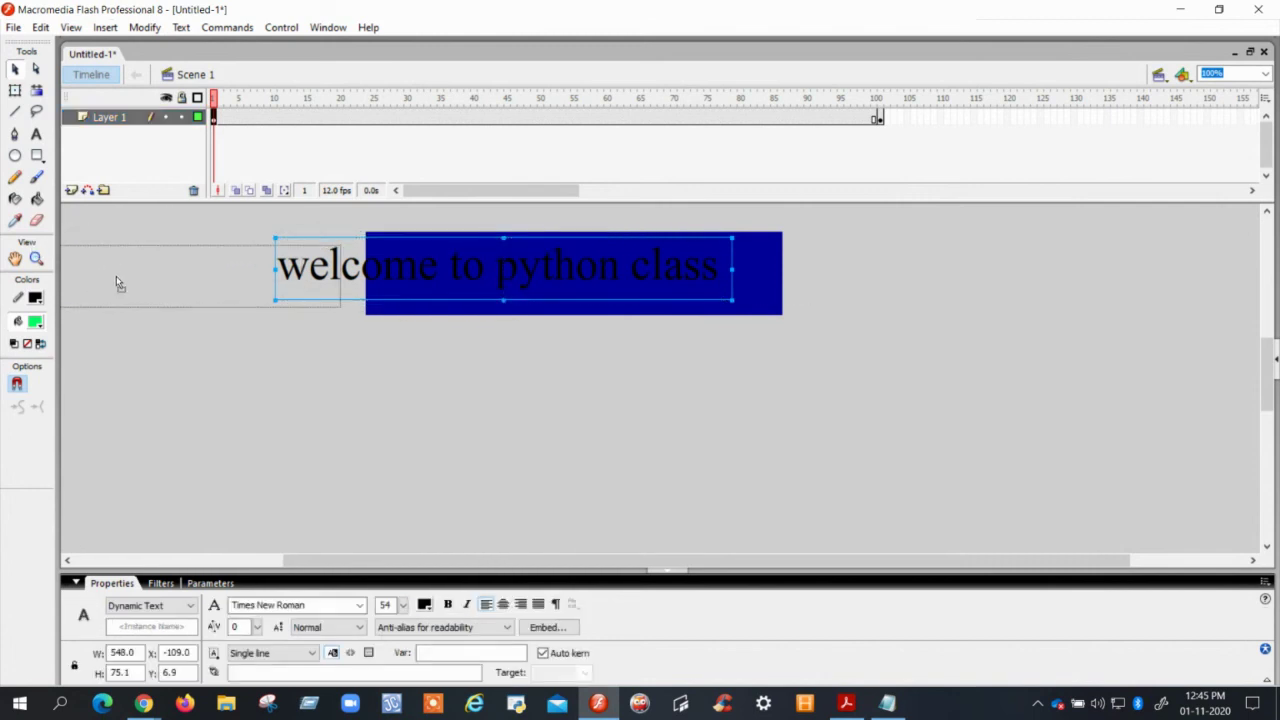
{"action": "key", "text": "ctrl+z"}
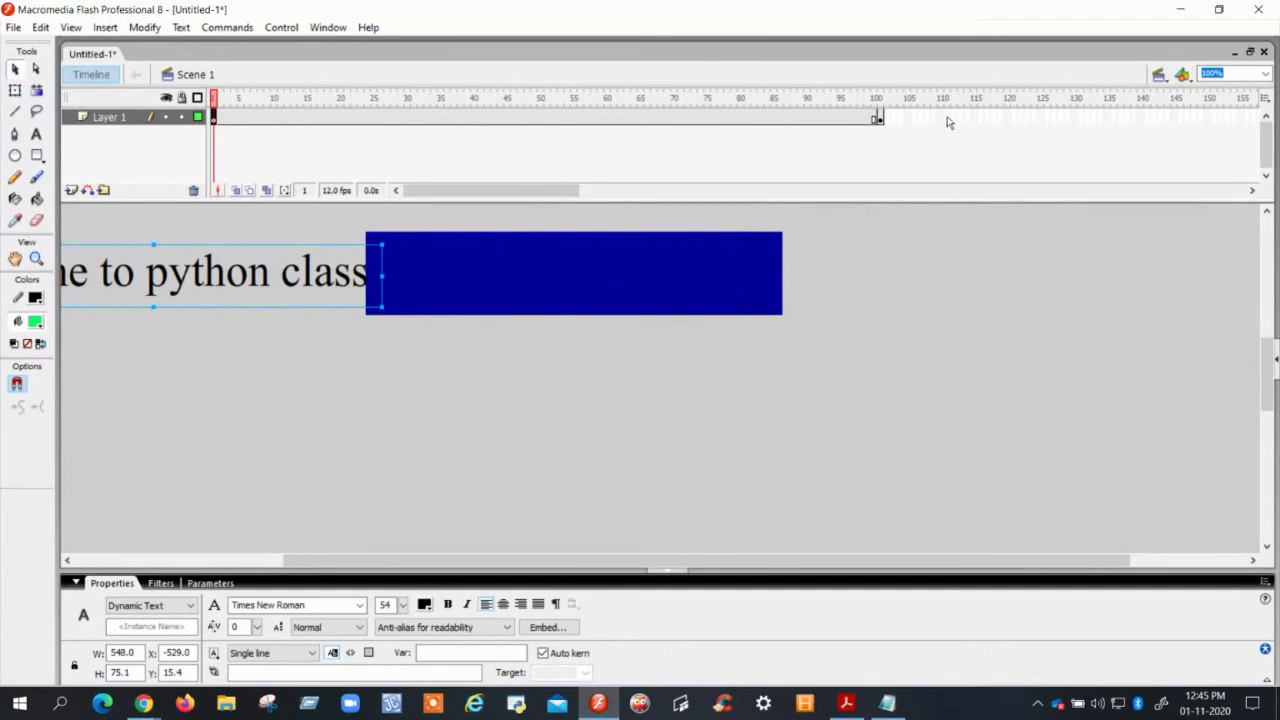
At frame 101, drag the text to the right of the banner and compare both positions.
{"action": "left_click", "coordinate": [880, 118]}
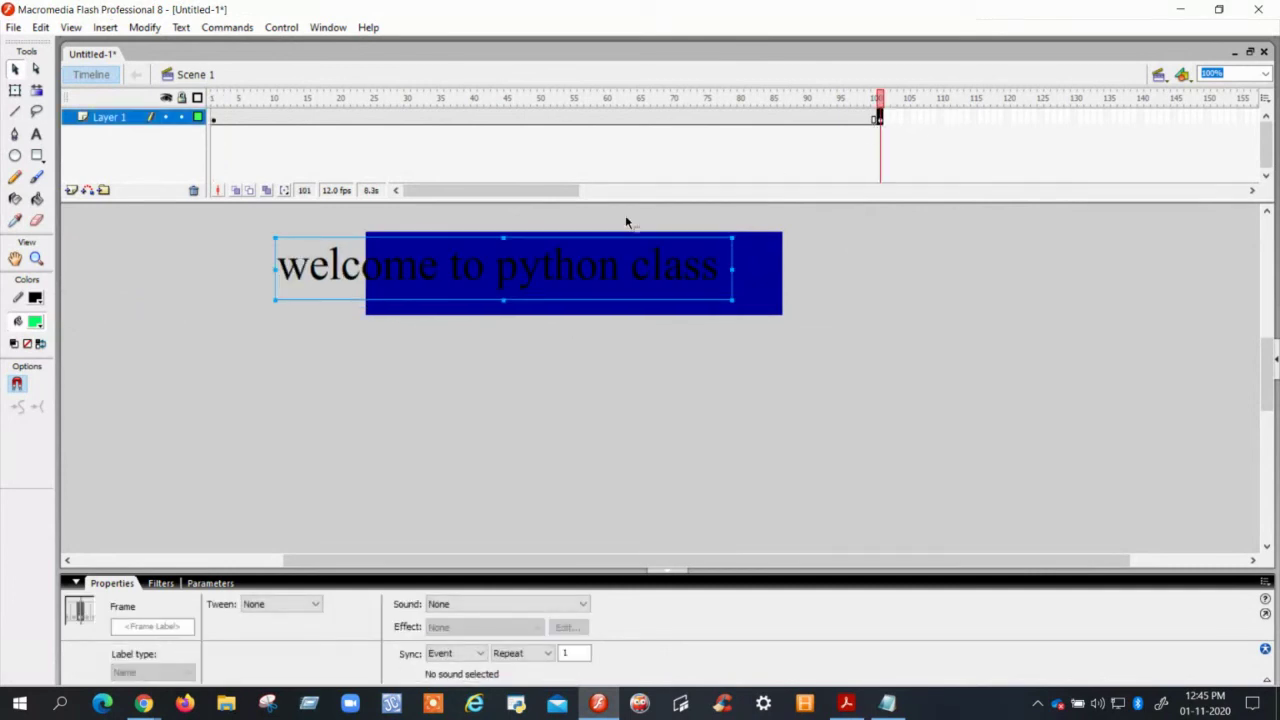
{"action": "left_click_drag", "start_coordinate": [552, 241], "coordinate": [1047, 246]}
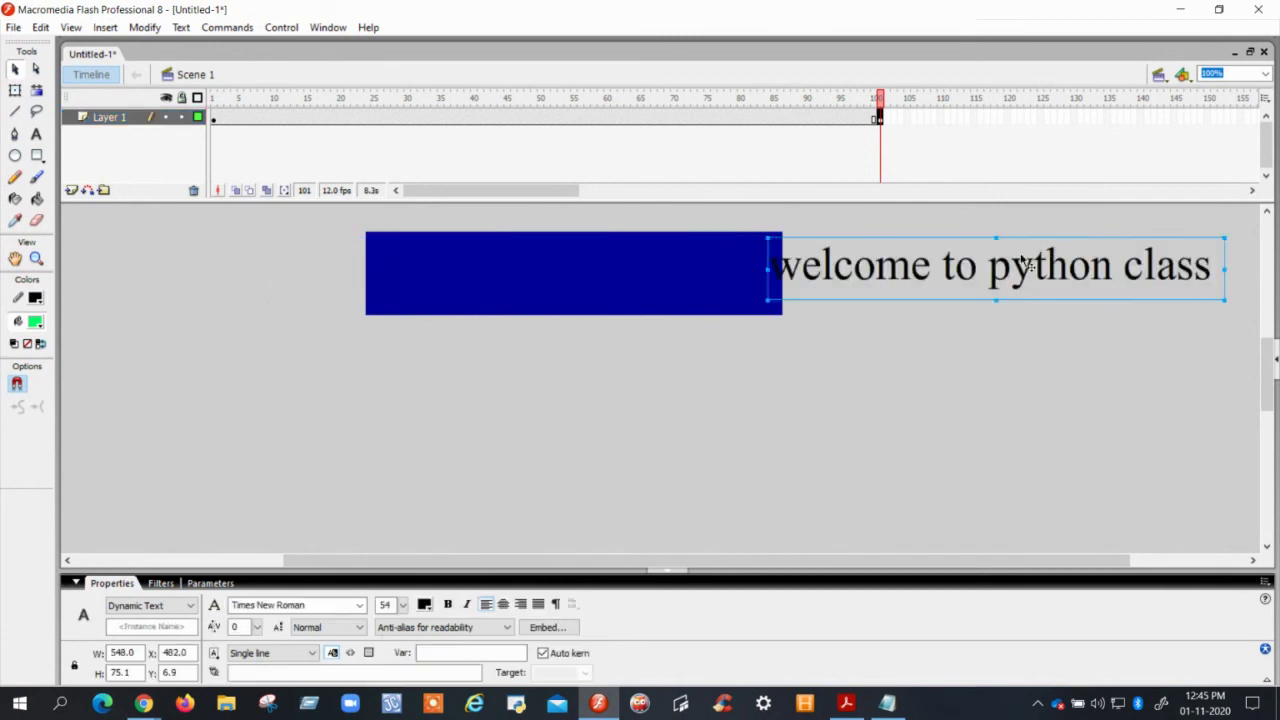
{"action": "left_click", "coordinate": [214, 119]}
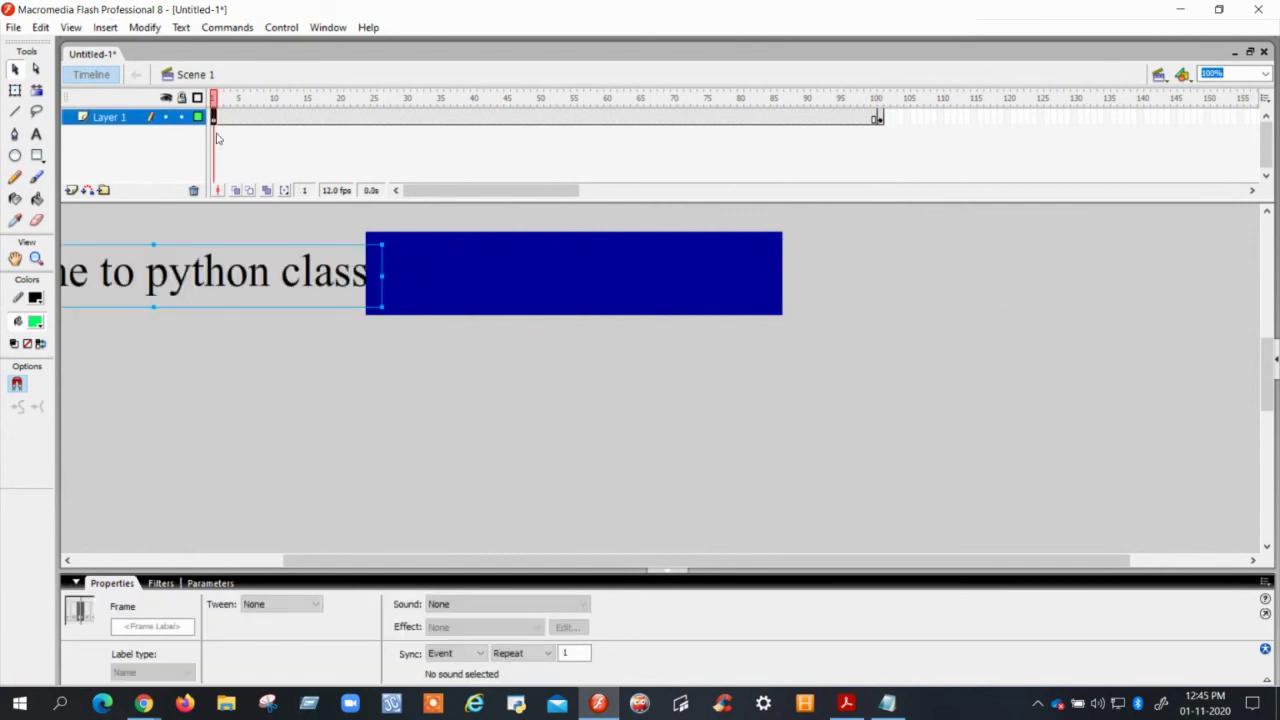
{"action": "left_click", "coordinate": [880, 119]}
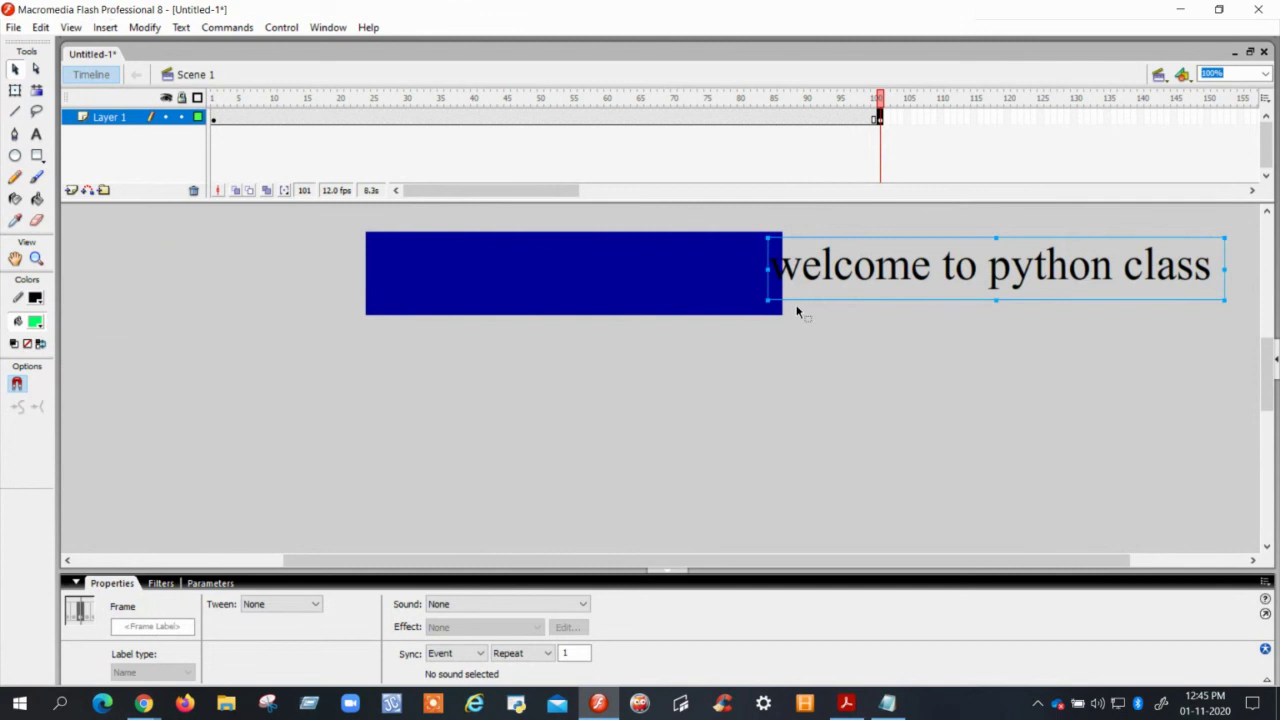
{"action": "left_click", "coordinate": [462, 119]}
Create a motion tween between frames 1 and 101, test the movie, then return to the PDF notes.
{"action": "right_click", "coordinate": [461, 119]}
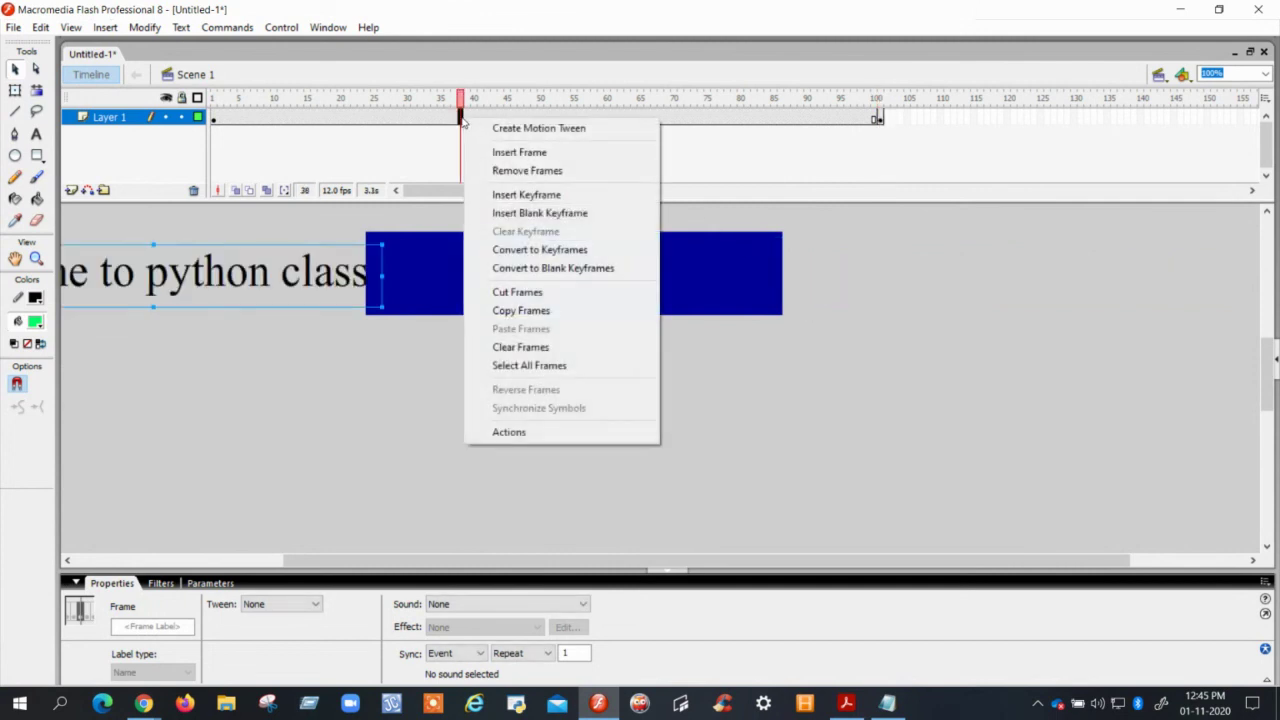
{"action": "left_click", "coordinate": [540, 129]}
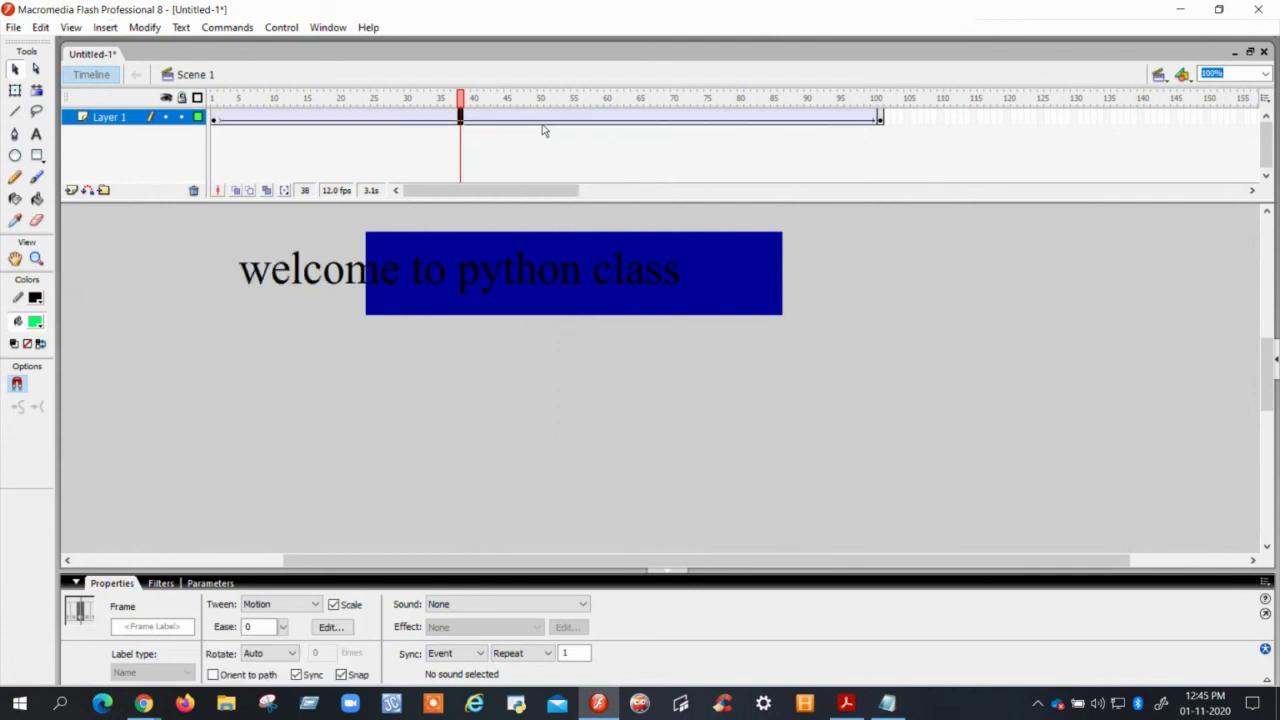
{"action": "left_click", "coordinate": [282, 28]}
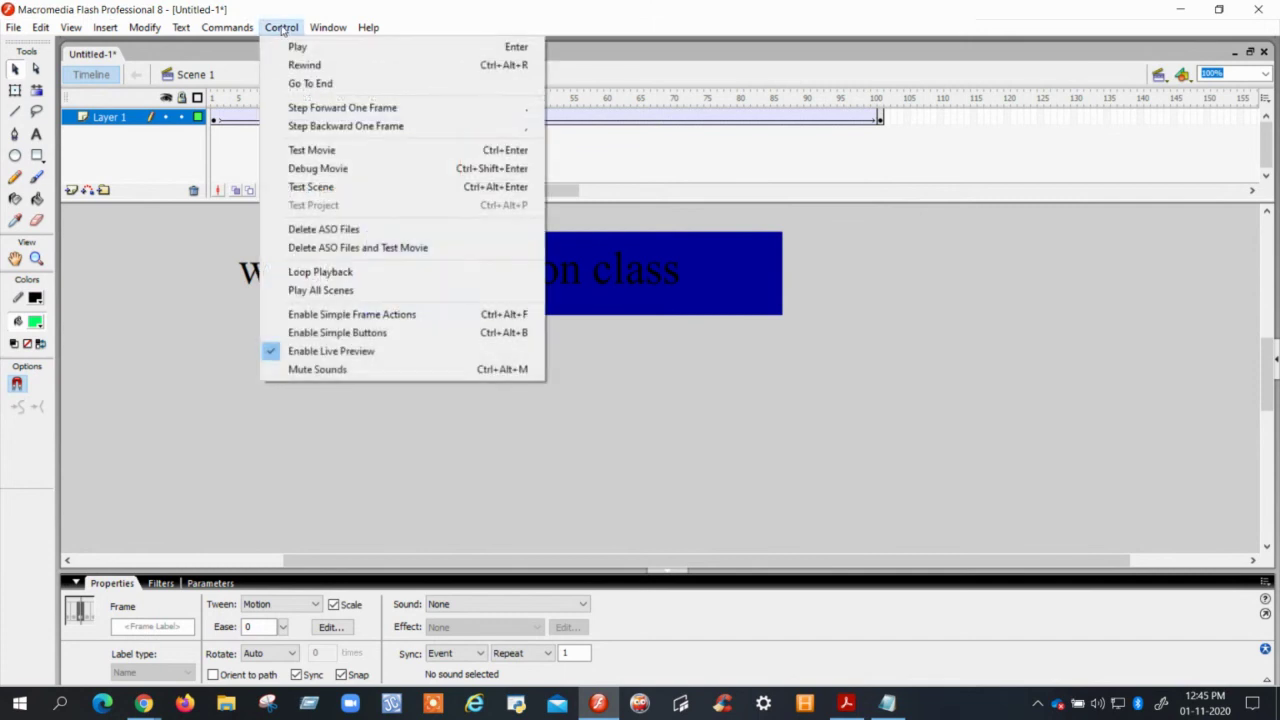
{"action": "left_click", "coordinate": [314, 152]}
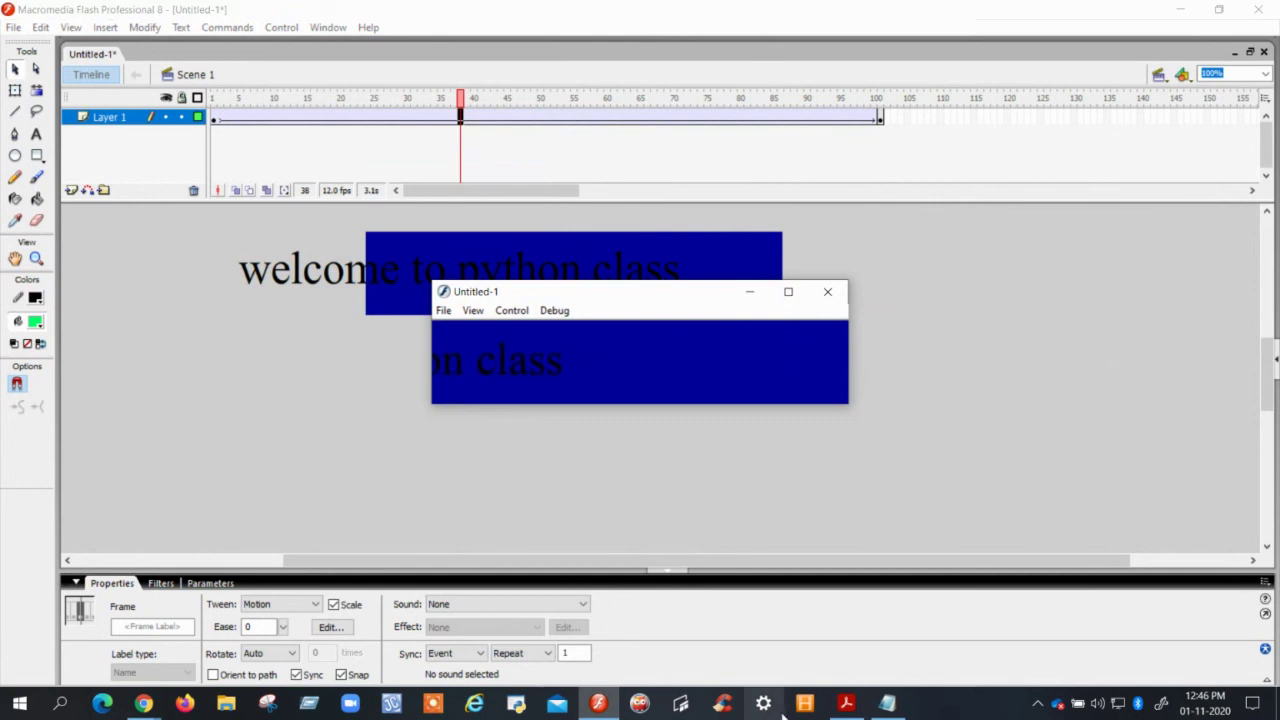
{"action": "left_click", "coordinate": [846, 703]}
Scroll to the top of page 1 and box the 'Creating Text banner' heading.
{"action": "scroll", "coordinate": [614, 400], "scroll_direction": "up", "scroll_amount": 5}
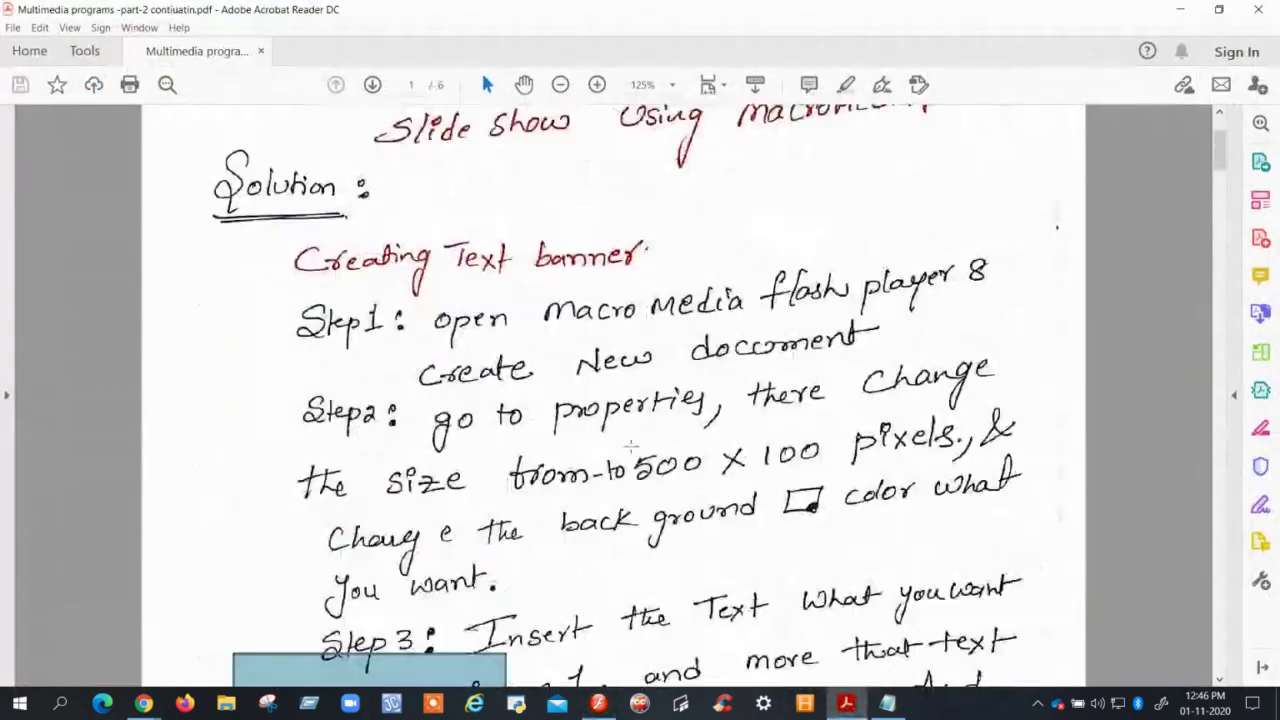
{"action": "left_click_drag", "start_coordinate": [377, 292], "coordinate": [714, 290]}
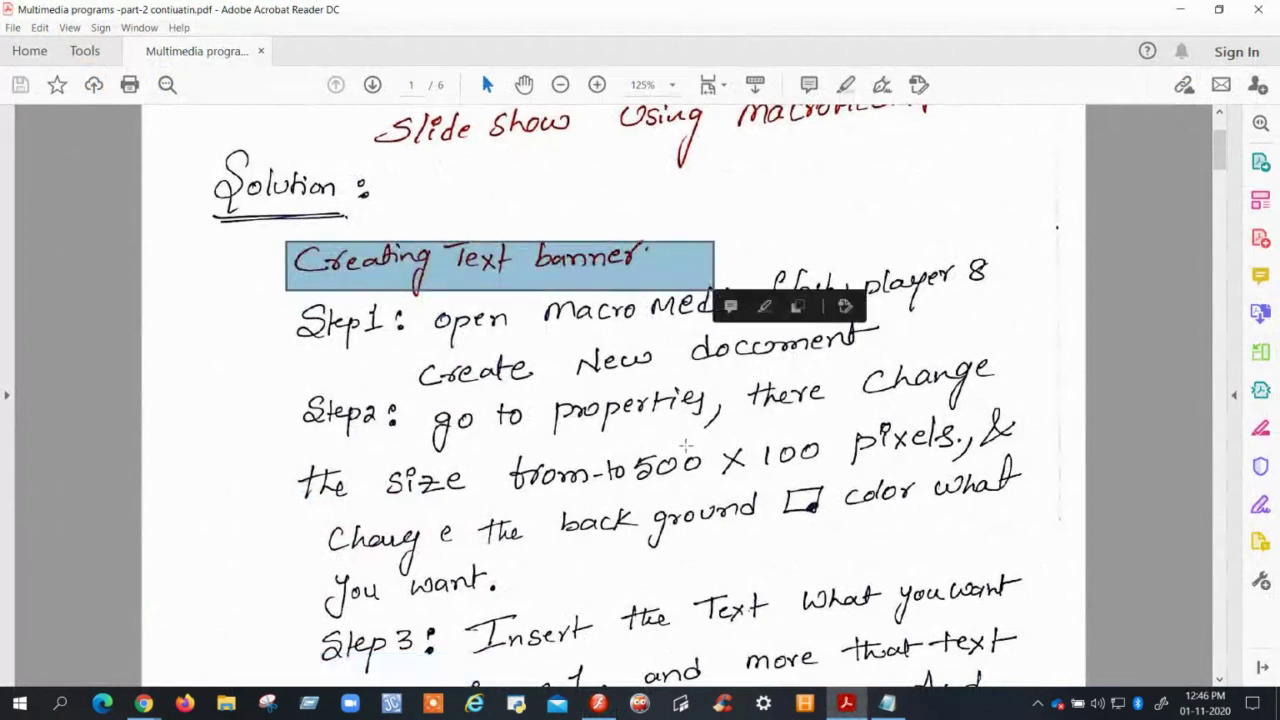